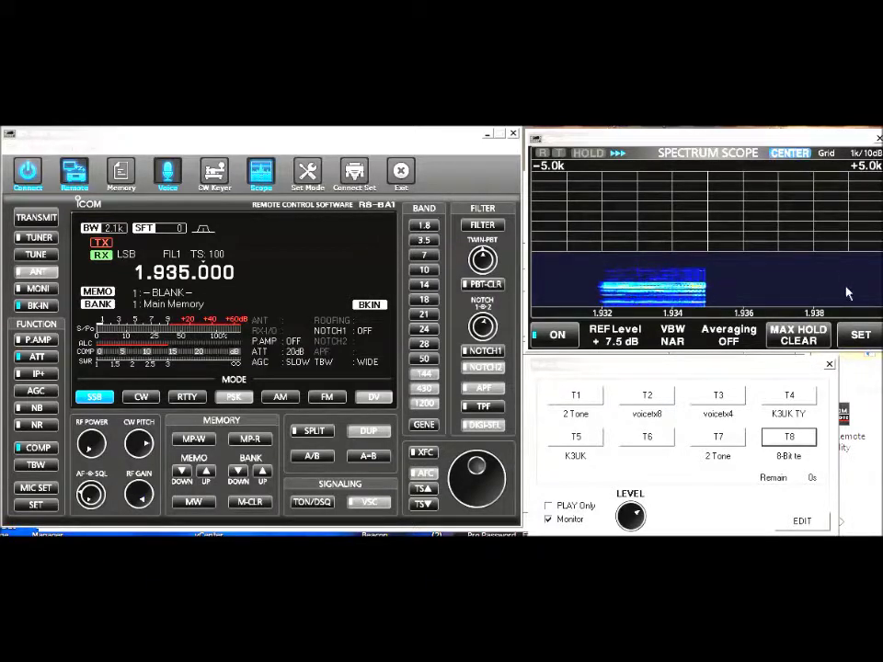
# Switch the spectrum scope to FIX and back to CENTER, and cycle its span through the available ranges back to ±5.0k.
pyautogui.click(802, 155)
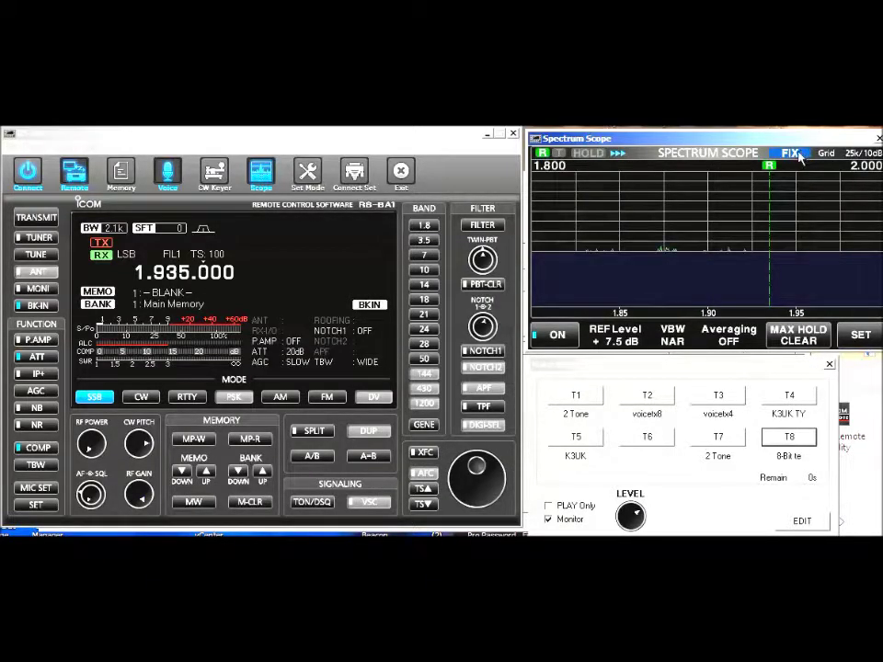
pyautogui.click(799, 159)
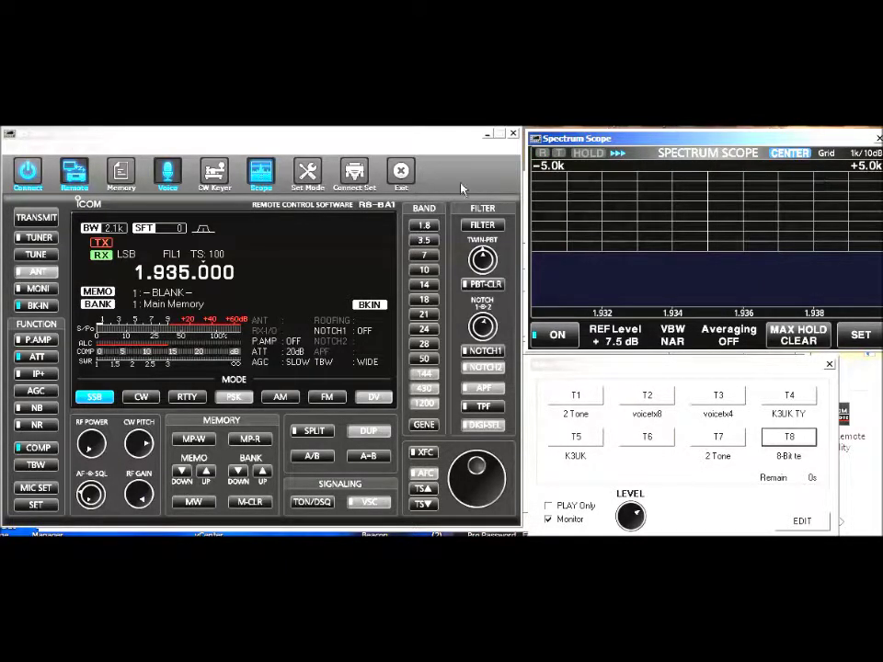
pyautogui.click(872, 171)
pyautogui.click(872, 171)
pyautogui.click(872, 172)
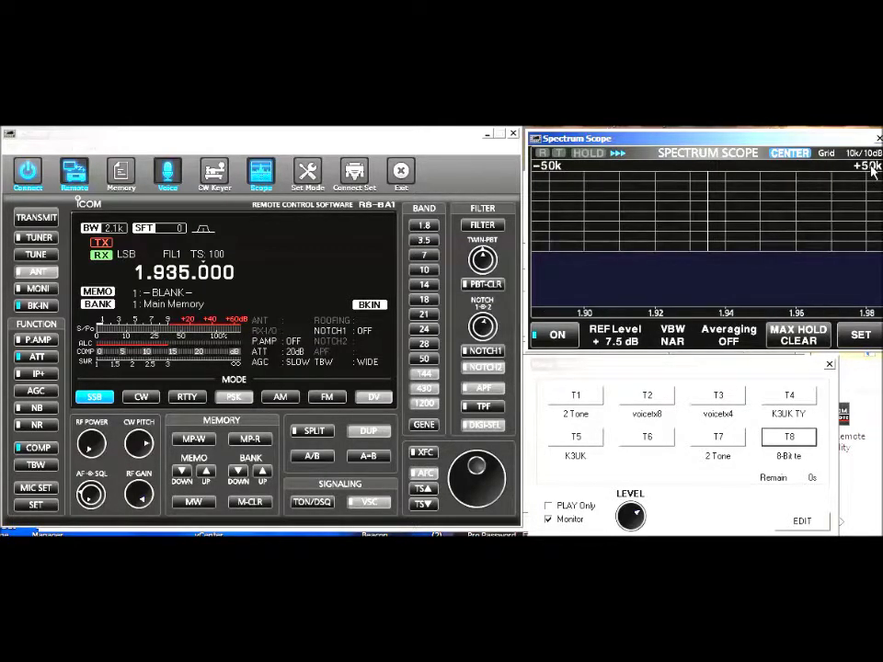
pyautogui.click(872, 171)
pyautogui.click(872, 171)
pyautogui.click(872, 171)
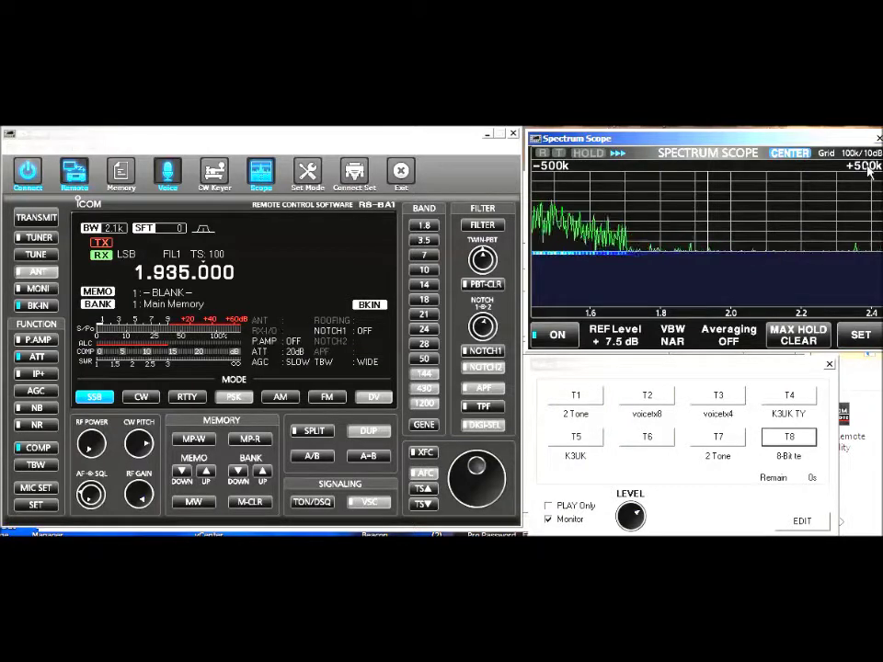
pyautogui.click(869, 171)
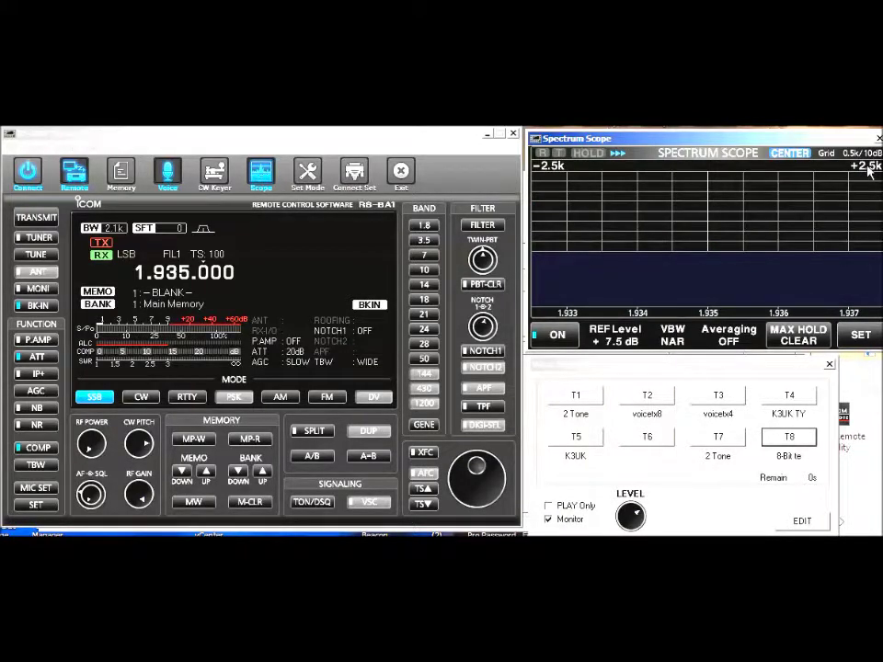
pyautogui.click(869, 171)
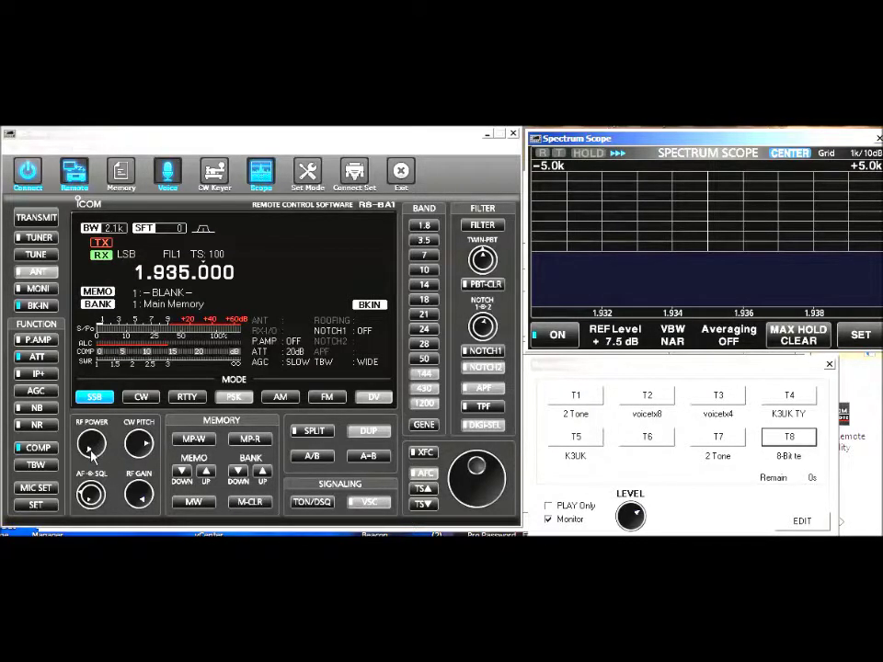
# Start transmitting in LSB on 1.935.000.
pyautogui.click(92, 453)
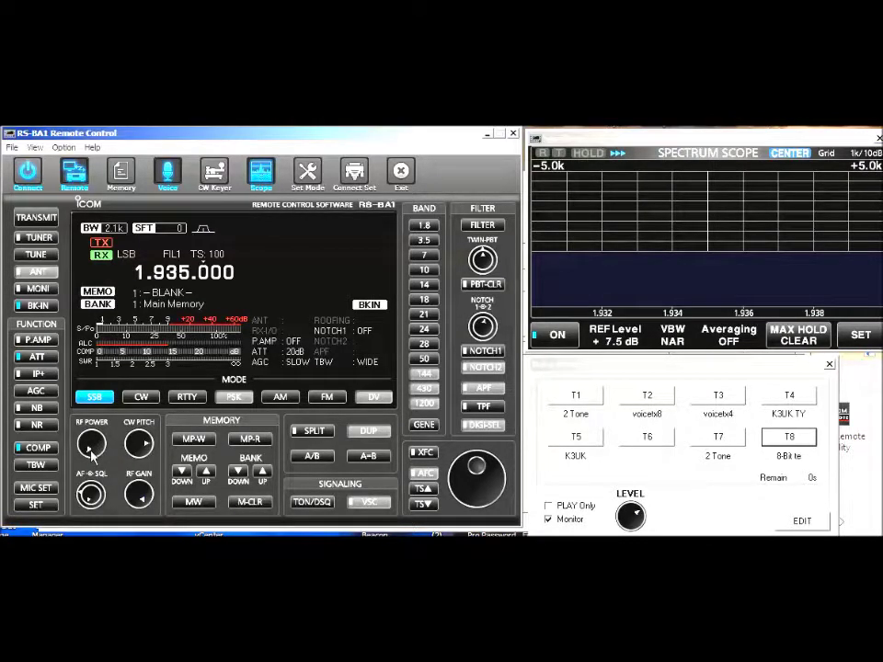
pyautogui.click(37, 219)
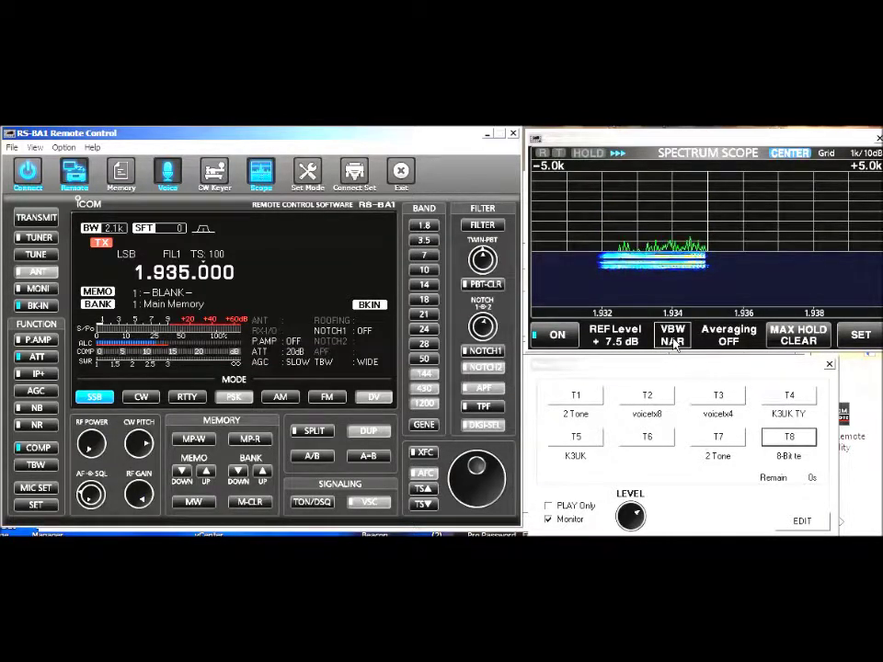
# Try the 10s Hold option for Max Hold in the spectrum scope settings, set it back to OFF, and close the settings.
pyautogui.click(869, 337)
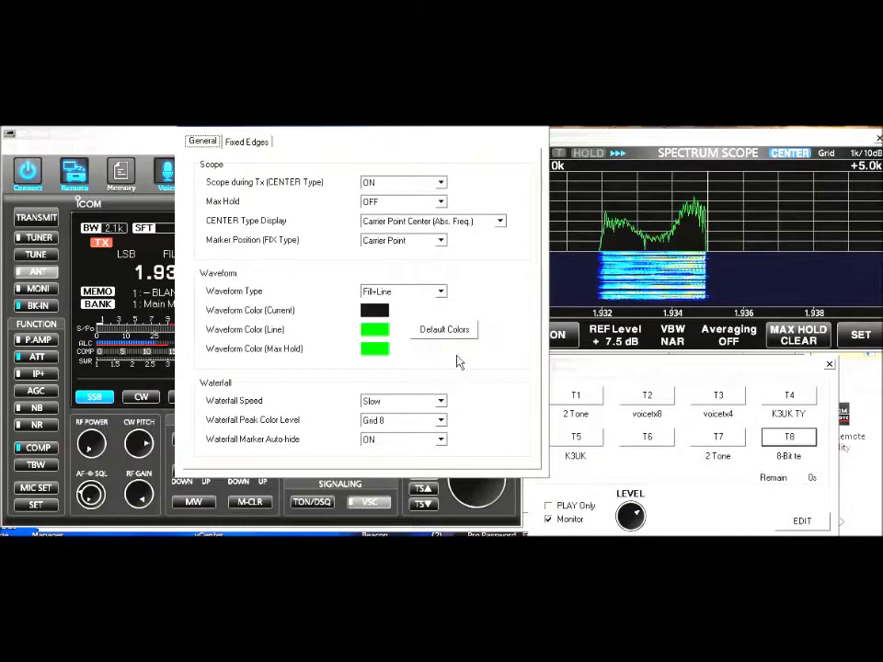
pyautogui.click(540, 129)
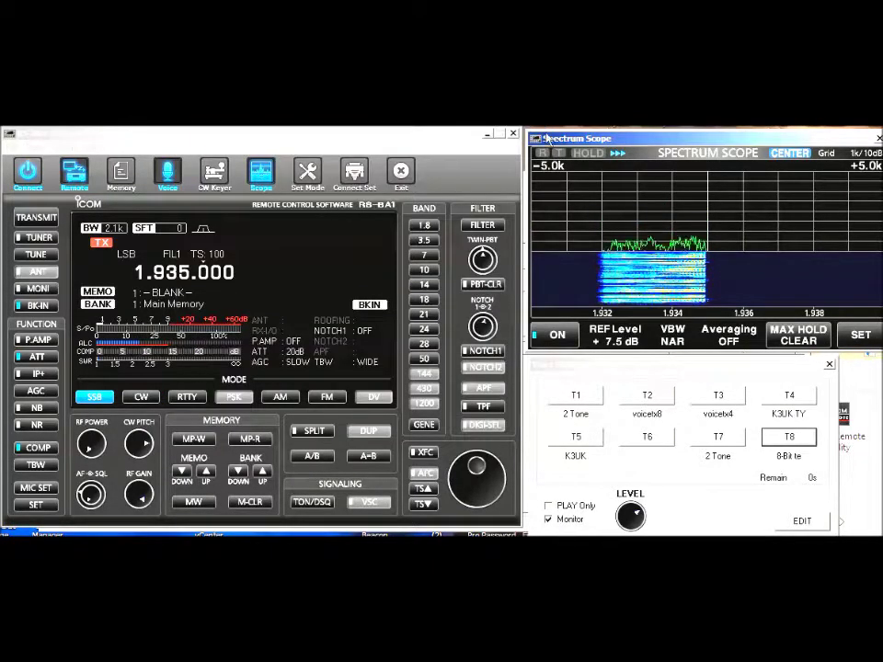
pyautogui.click(861, 336)
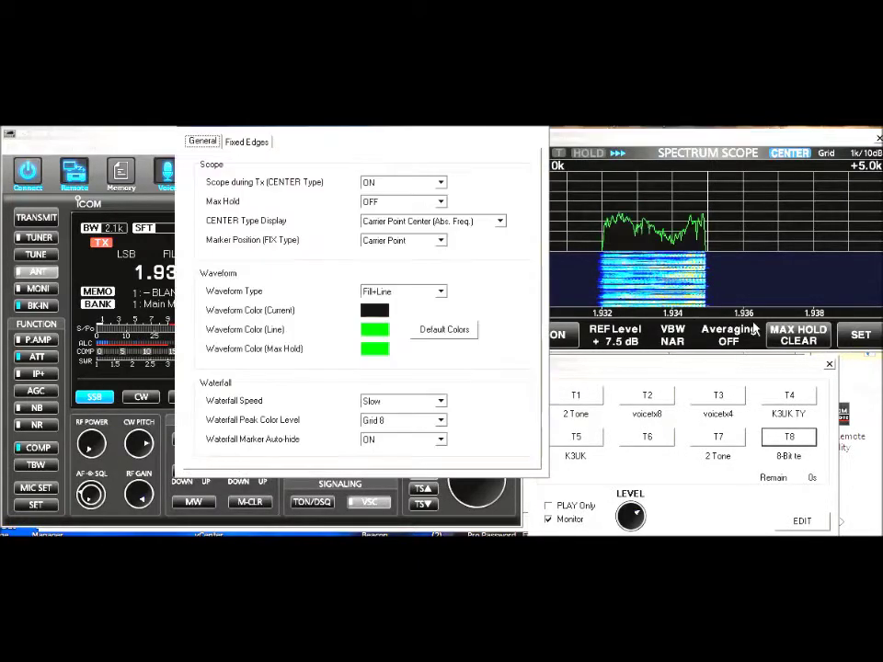
pyautogui.click(441, 202)
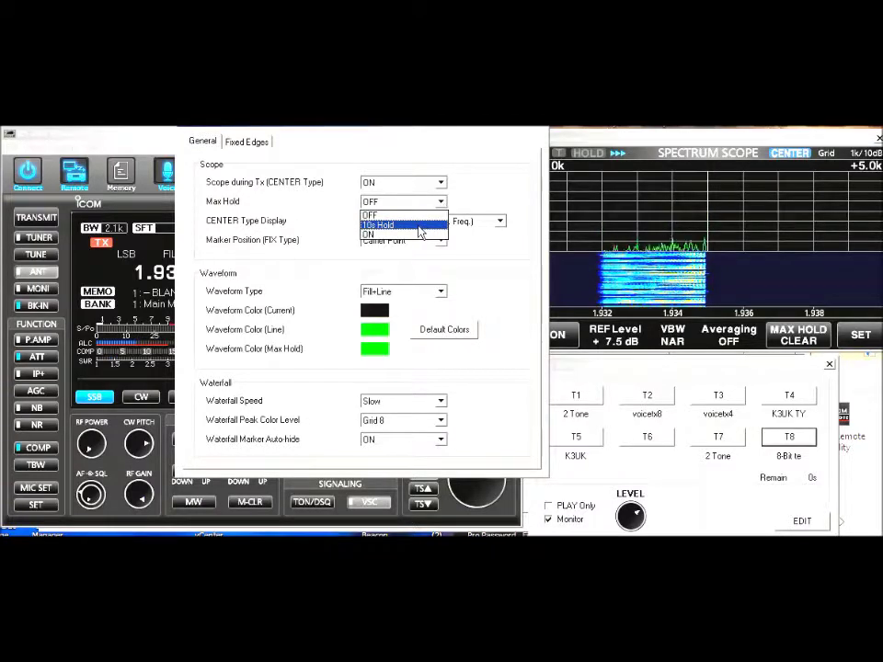
pyautogui.click(404, 225)
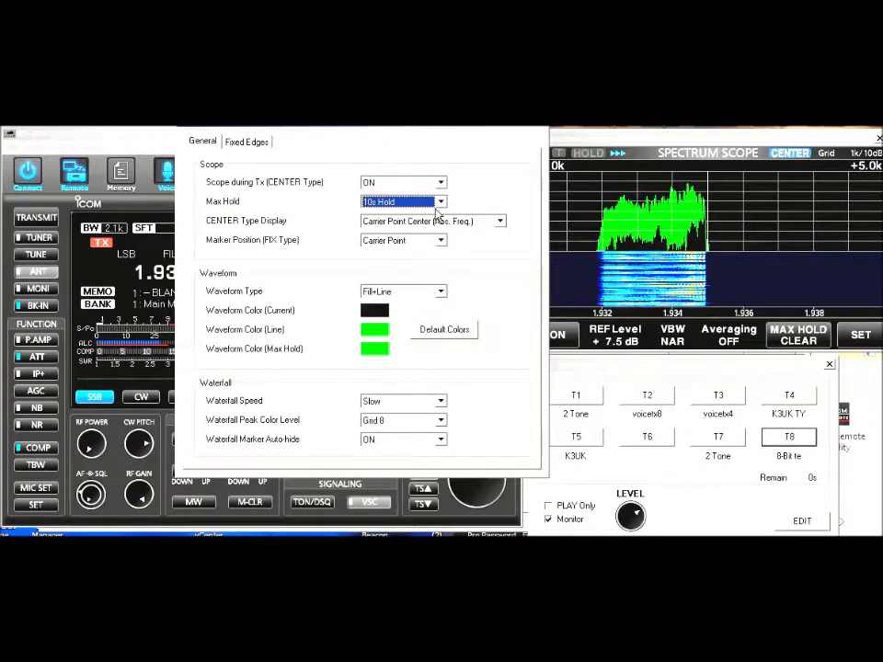
pyautogui.click(441, 203)
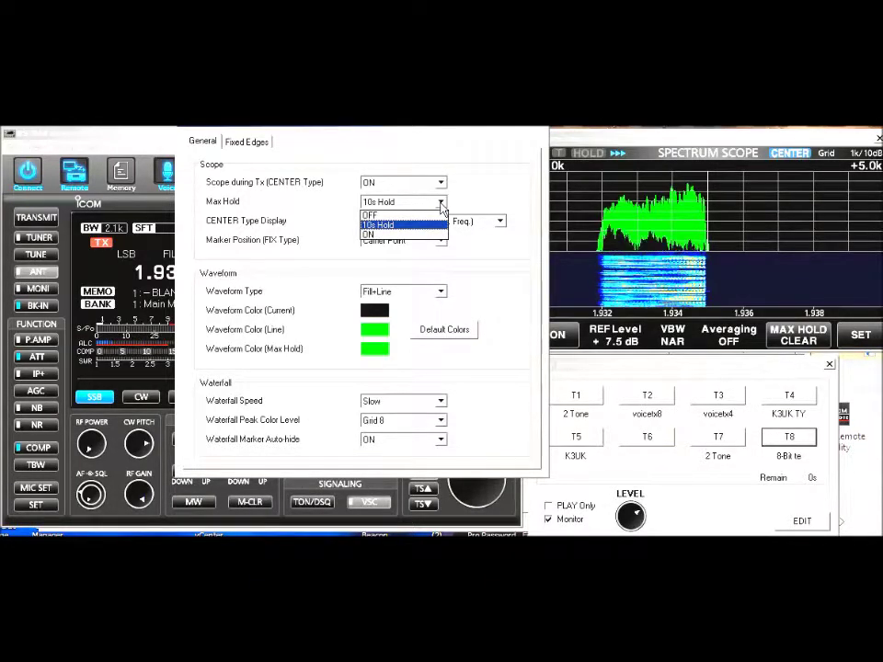
pyautogui.click(391, 215)
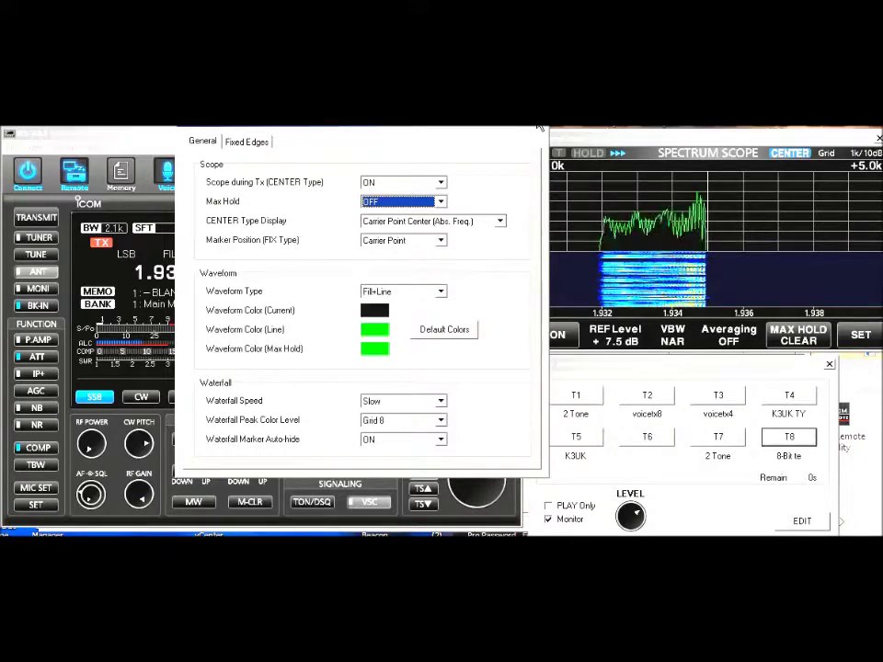
pyautogui.moveTo(534, 127); pyautogui.dragTo(528, 138)
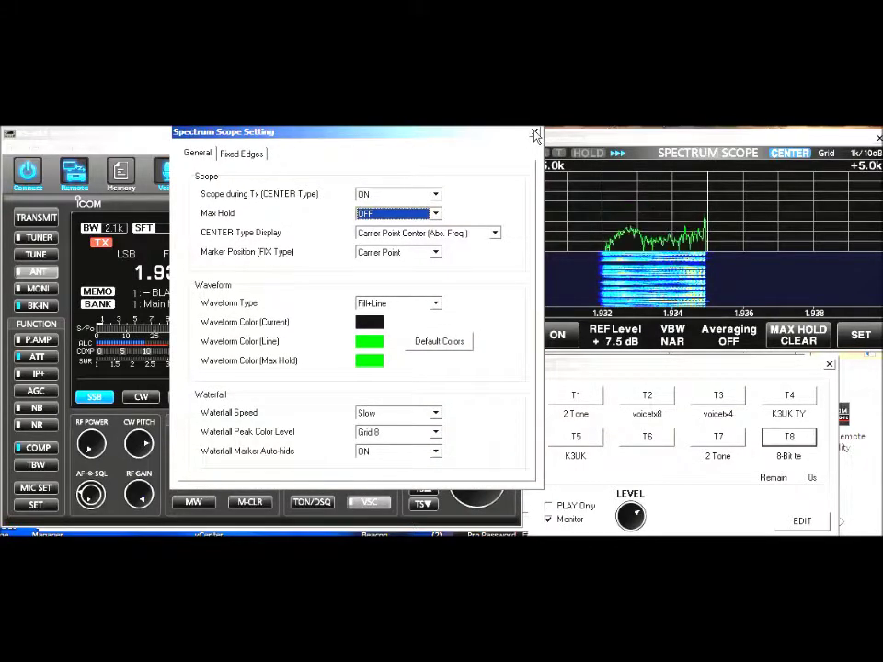
pyautogui.click(535, 135)
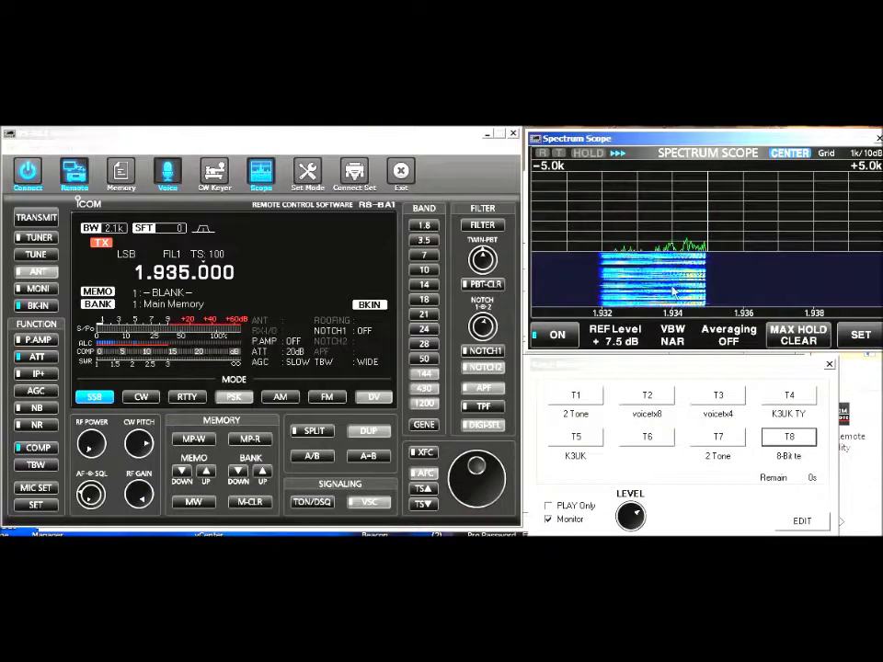
# Set the spectrum scope's Averaging to 4.
pyautogui.click(728, 335)
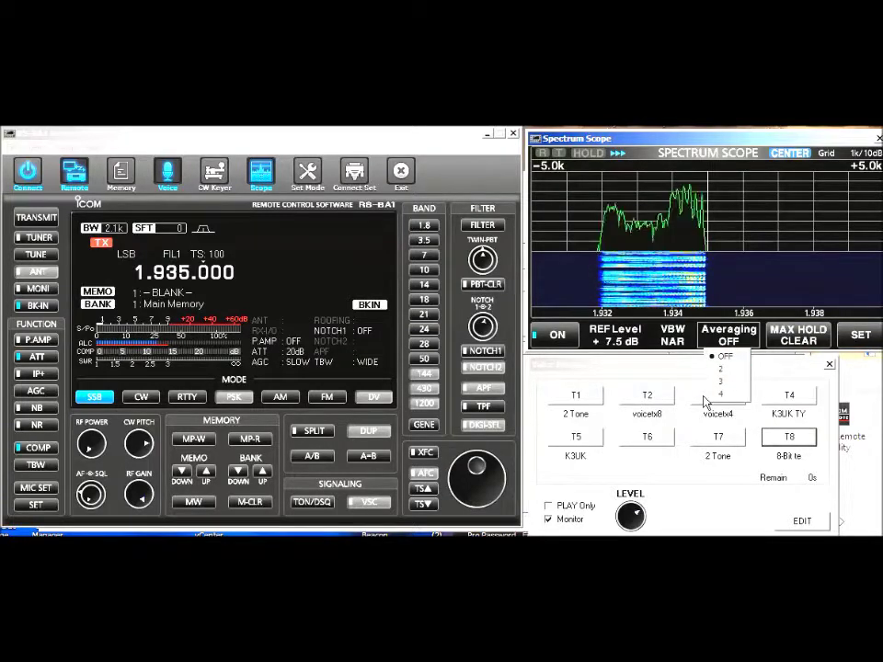
pyautogui.click(723, 396)
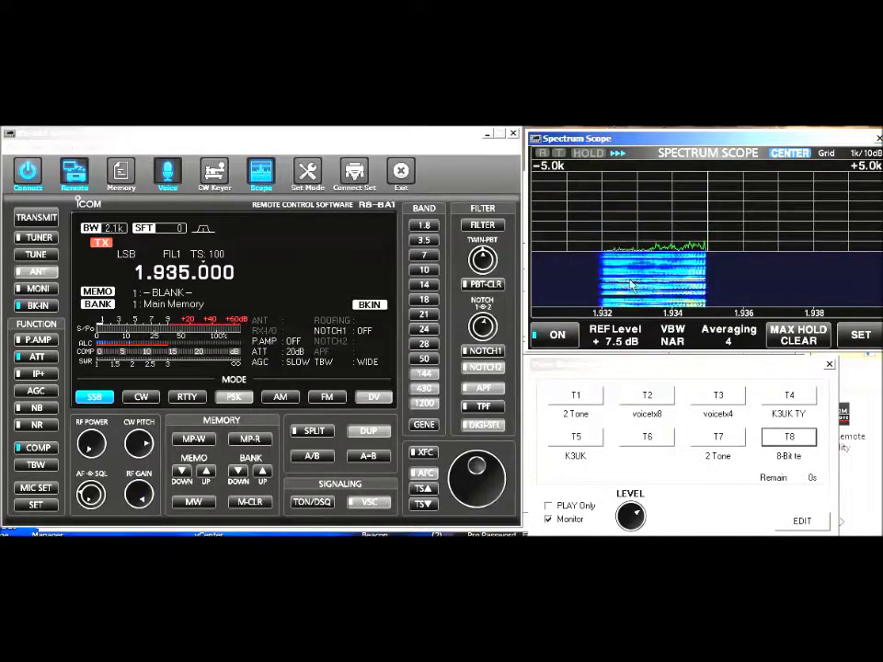
# Play the recorded message in voice memory T8.
pyautogui.click(787, 441)
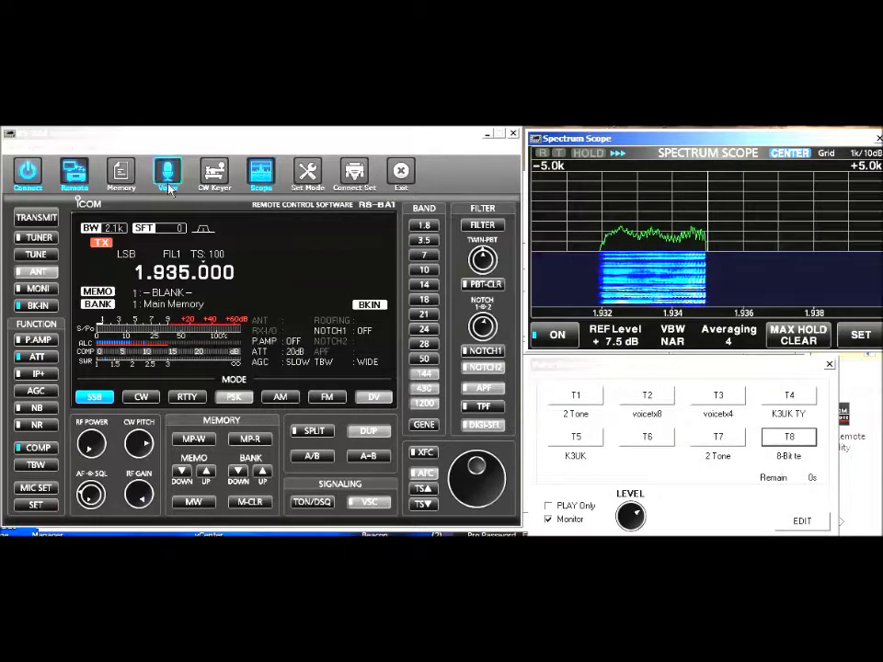
pyautogui.click(788, 442)
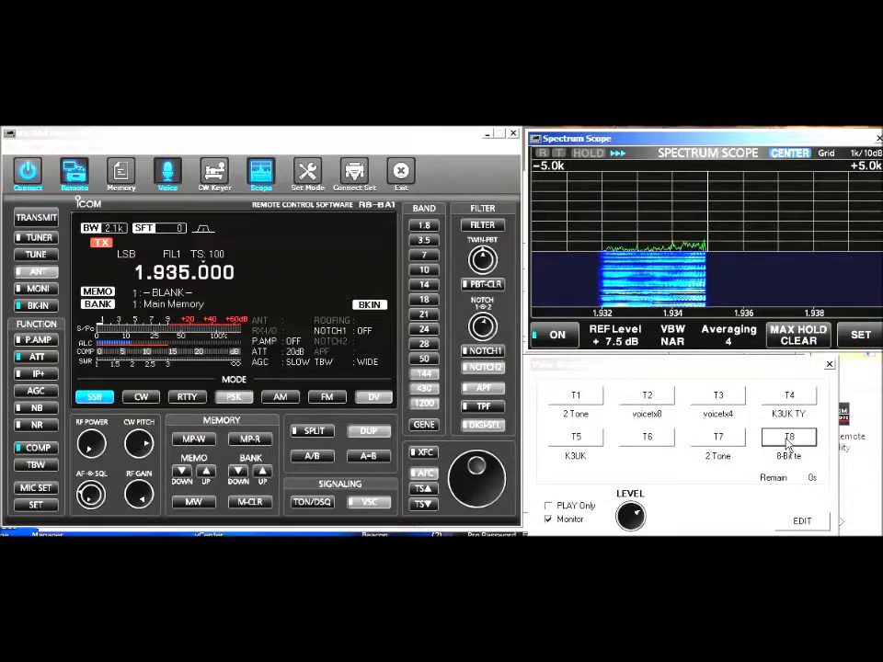
pyautogui.click(787, 441)
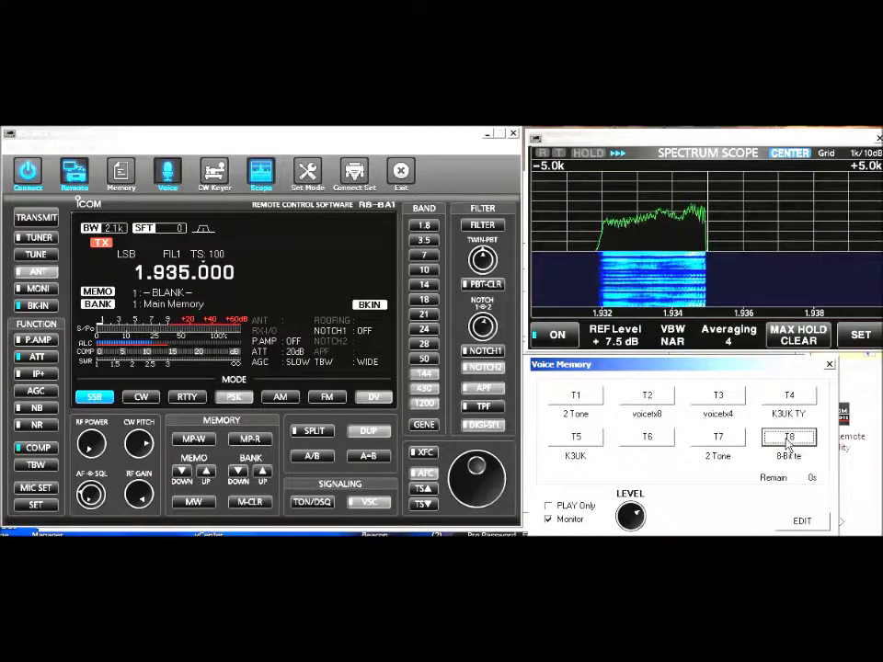
# Check the microphone's MOD level and the COMP level, moving the COMP level window clear of the function controls.
pyautogui.click(40, 494)
pyautogui.click(41, 494)
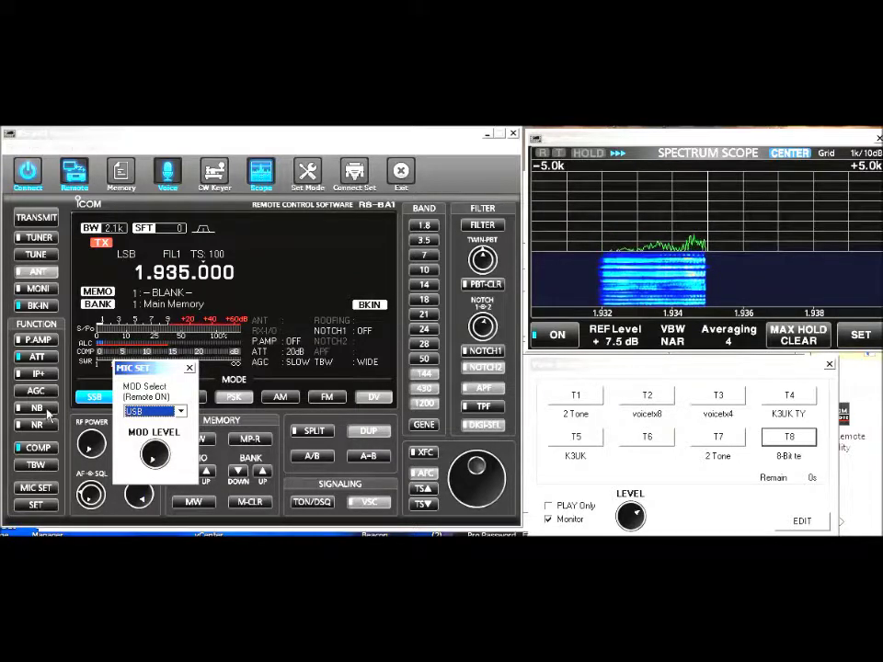
pyautogui.click(38, 448)
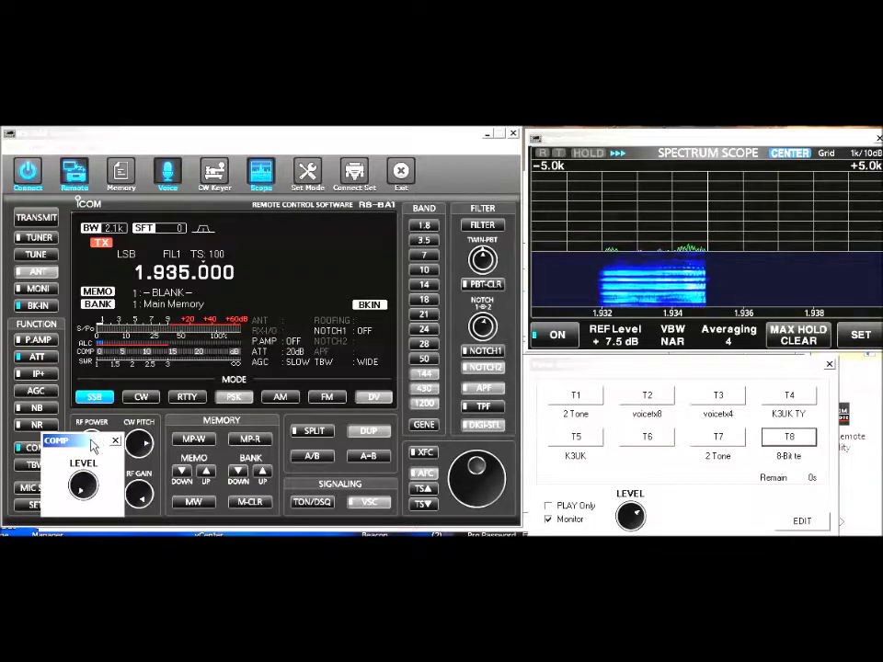
pyautogui.moveTo(78, 440); pyautogui.dragTo(185, 321)
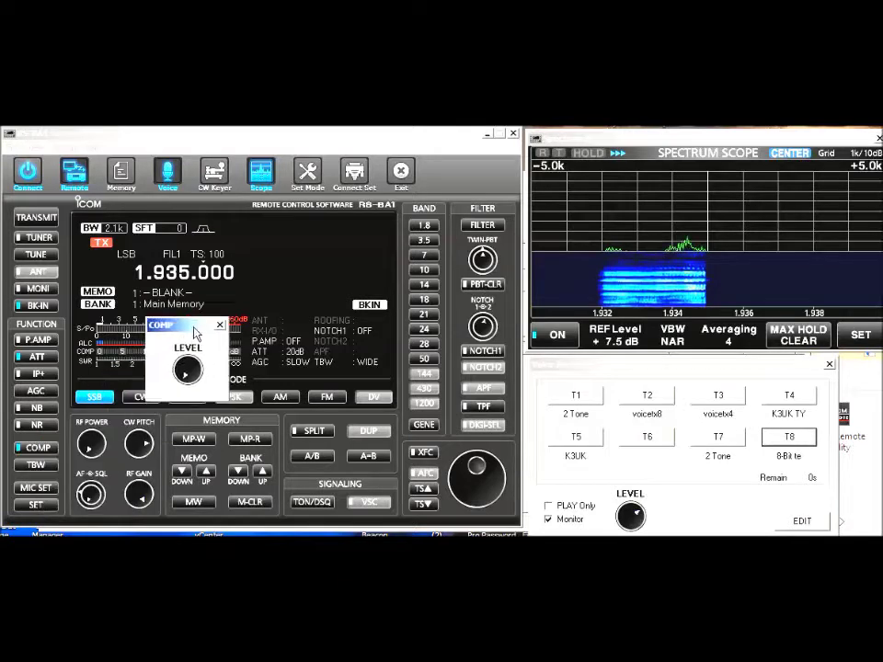
# Raise the USB MOD level in the microphone settings to about mid-scale and close them.
pyautogui.click(41, 494)
pyautogui.click(40, 490)
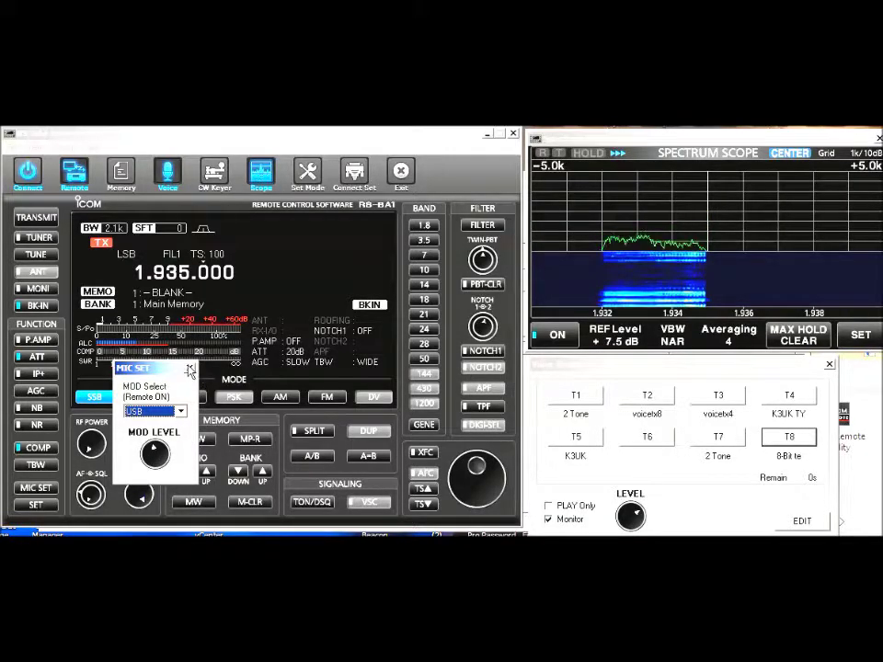
pyautogui.click(189, 370)
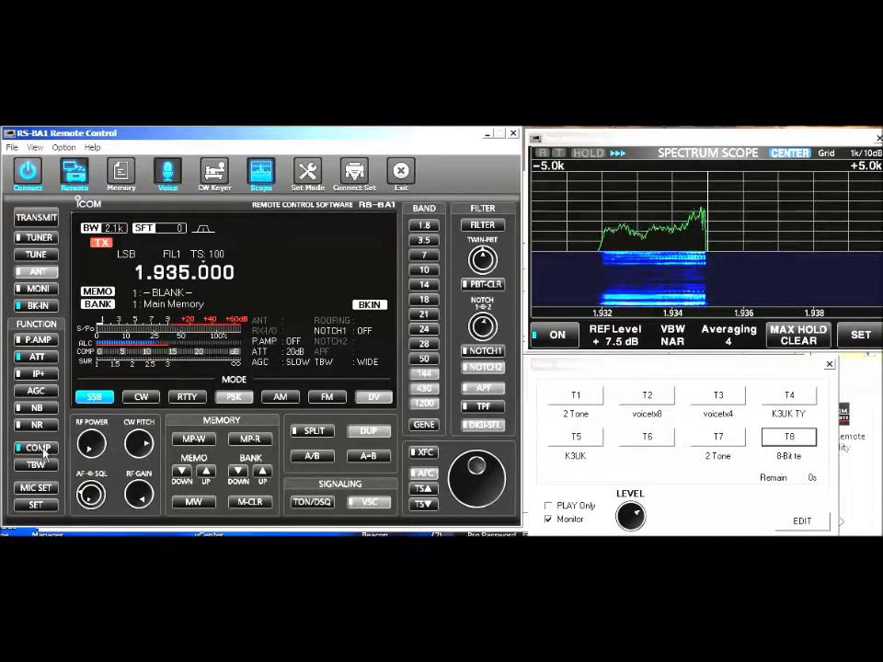
# Raise the speech compressor level to just below mid-scale with its window beside the meters, and close that window.
pyautogui.click(38, 448)
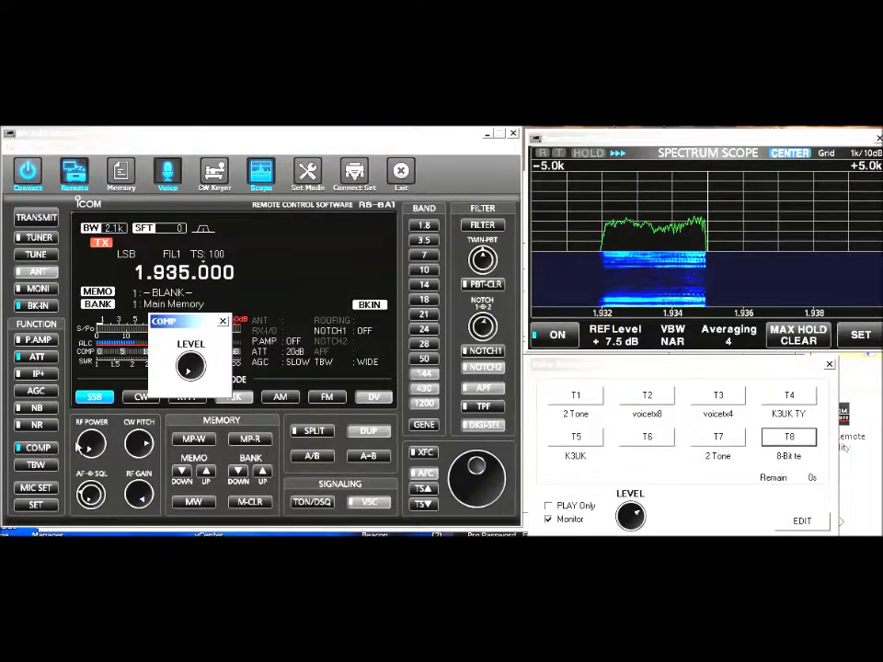
pyautogui.moveTo(199, 346); pyautogui.dragTo(298, 332)
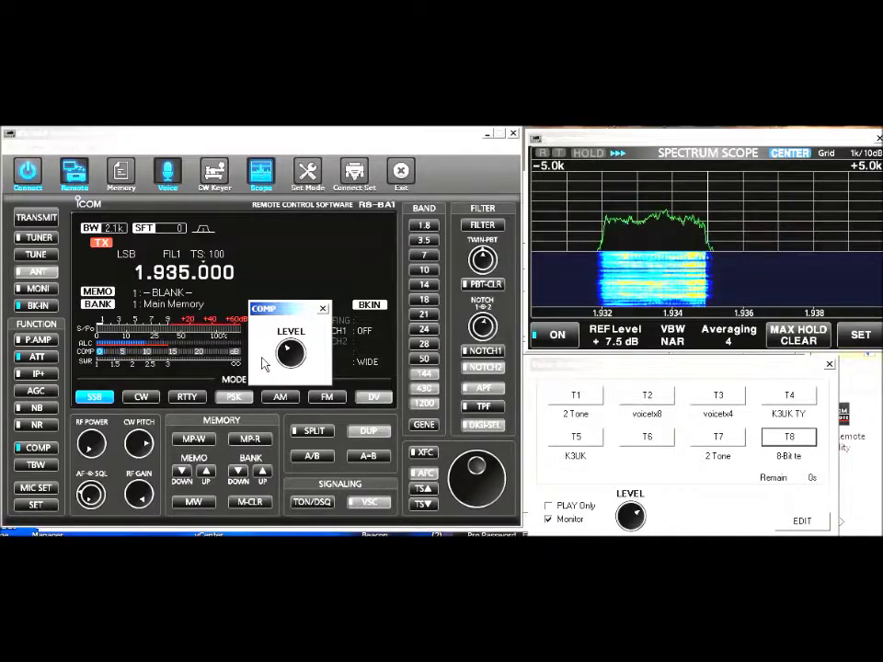
pyautogui.click(324, 310)
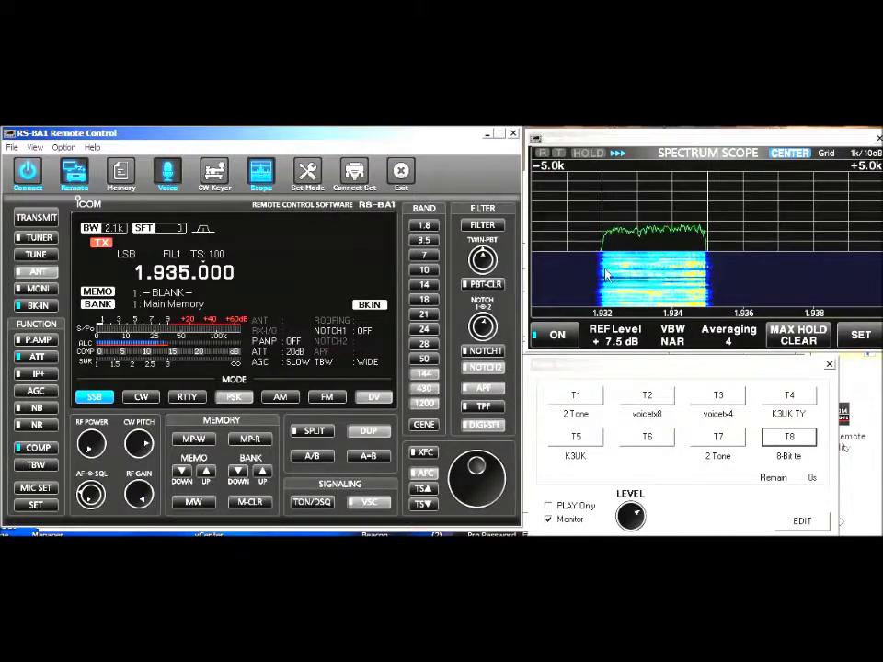
# Switch the spectrum scope to the FIX type during transmission and return it to CENTER.
pyautogui.click(782, 154)
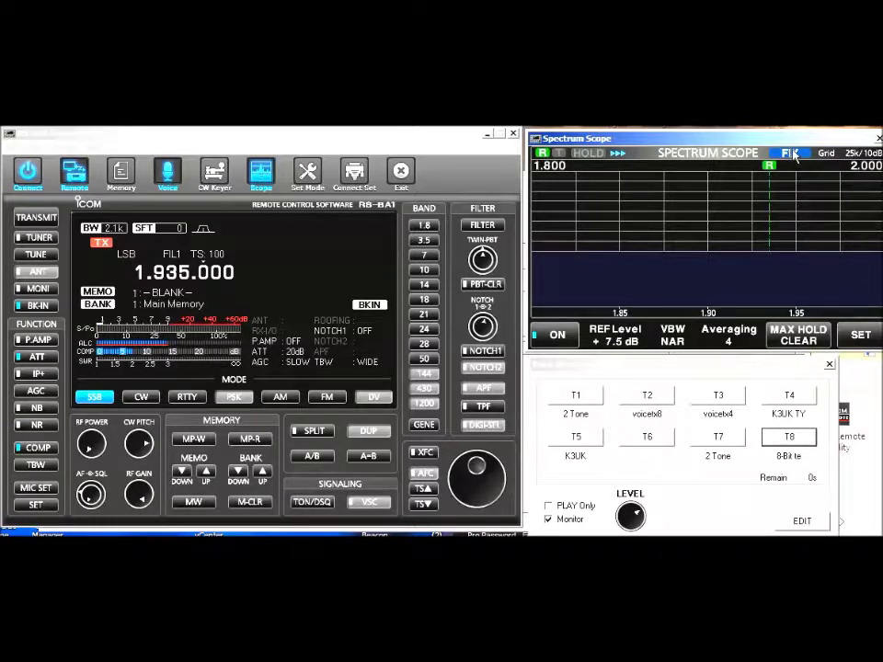
pyautogui.click(791, 153)
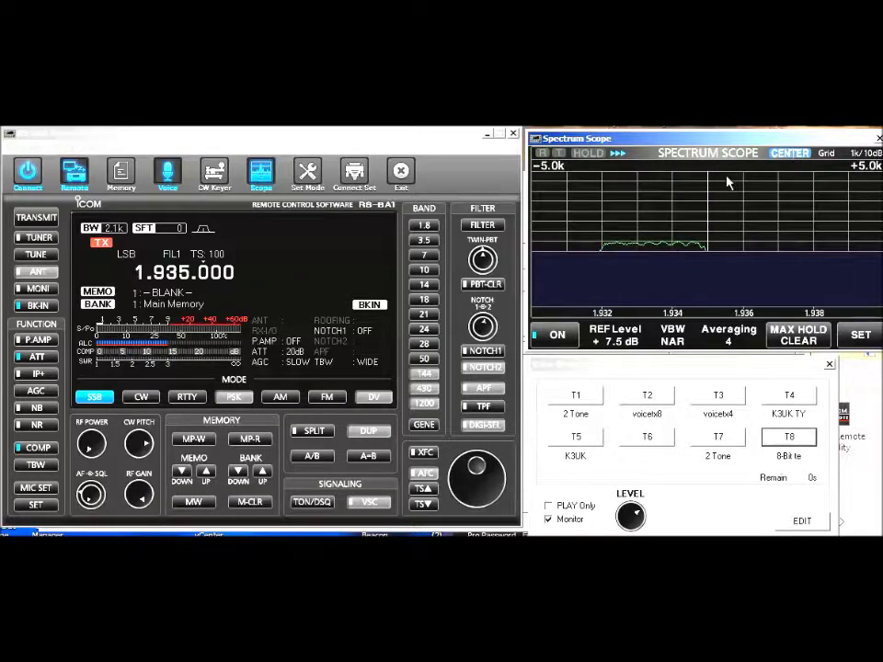
# Set Scope during Tx (CENTER Type) to OFF in the spectrum scope settings.
pyautogui.click(861, 336)
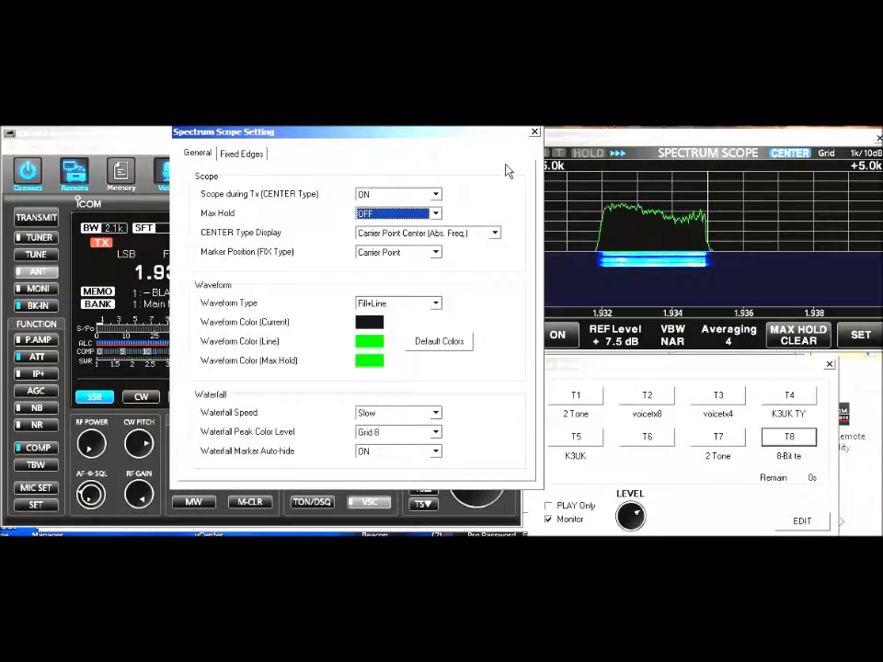
pyautogui.click(405, 213)
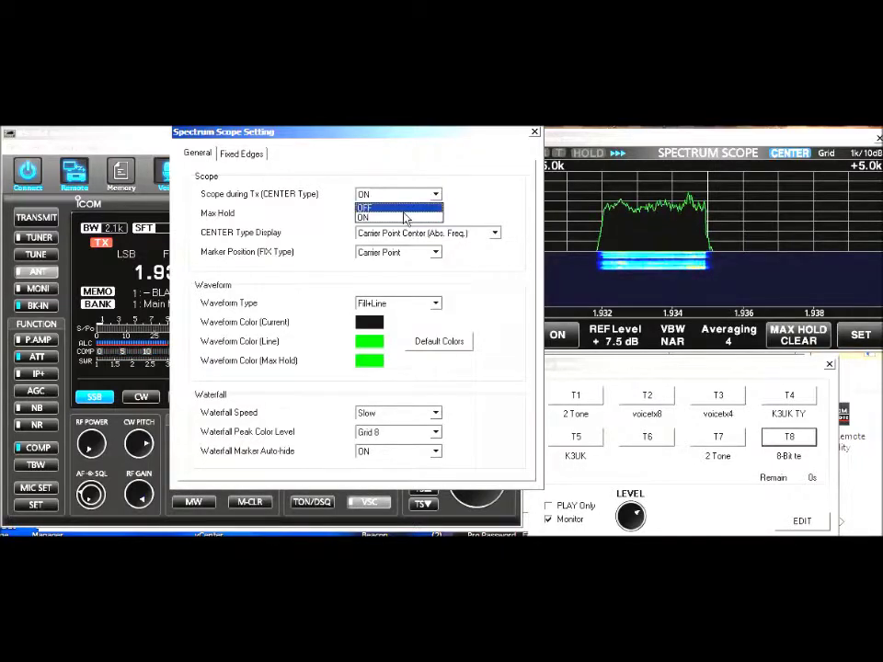
pyautogui.click(404, 213)
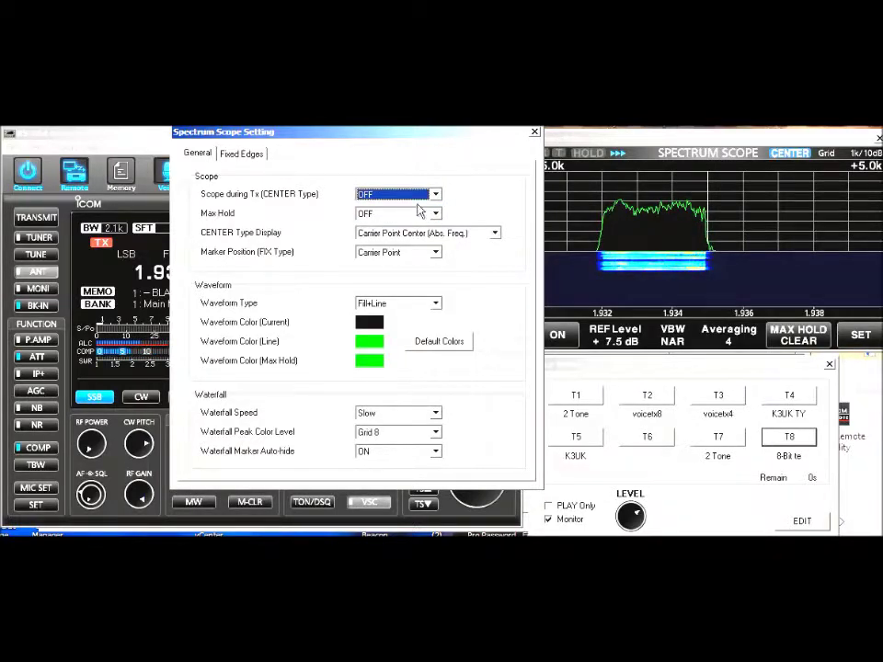
# Close the scope settings, then switch the spectrum scope to the FIX type and back to CENTER while transmitting.
pyautogui.click(532, 135)
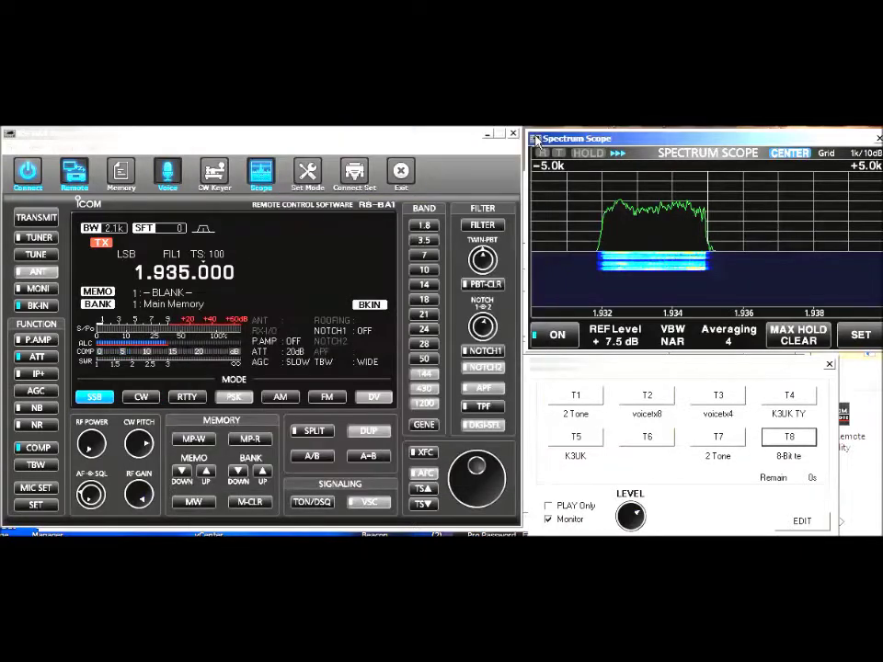
pyautogui.click(789, 153)
pyautogui.click(790, 153)
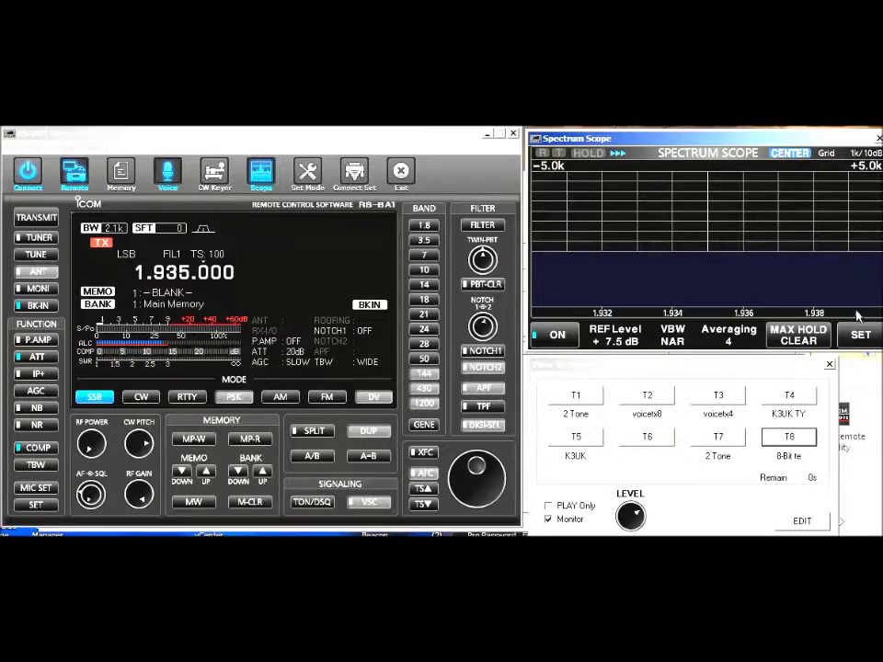
# Set Scope during Tx (CENTER Type) to ON in the spectrum scope settings and close them.
pyautogui.click(860, 336)
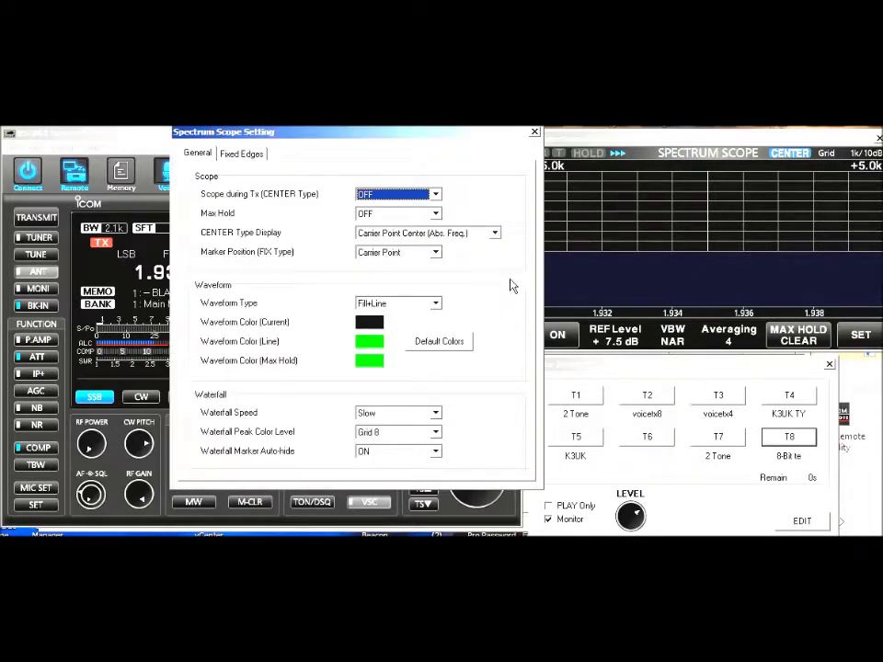
pyautogui.click(436, 196)
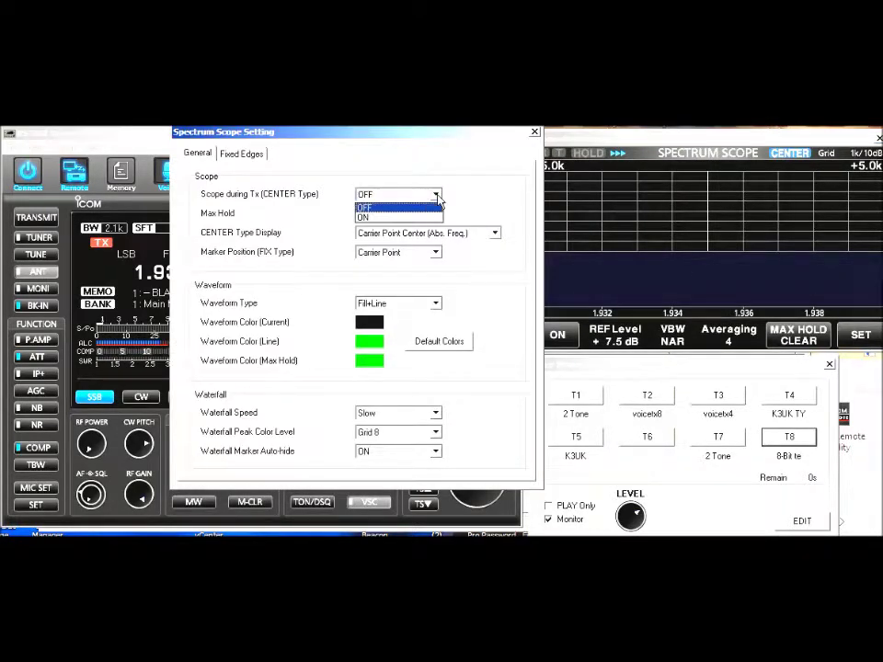
pyautogui.click(397, 218)
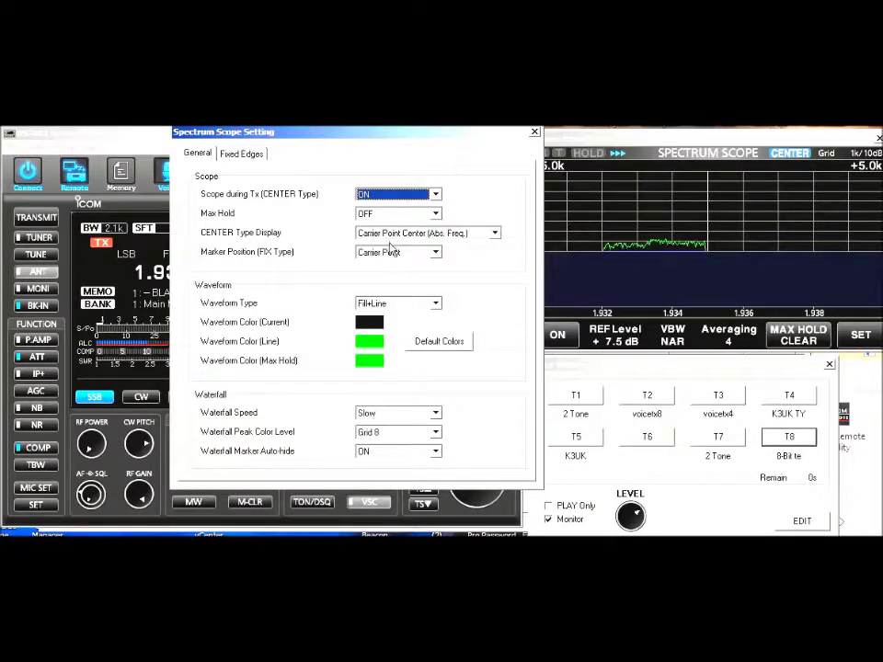
pyautogui.click(536, 135)
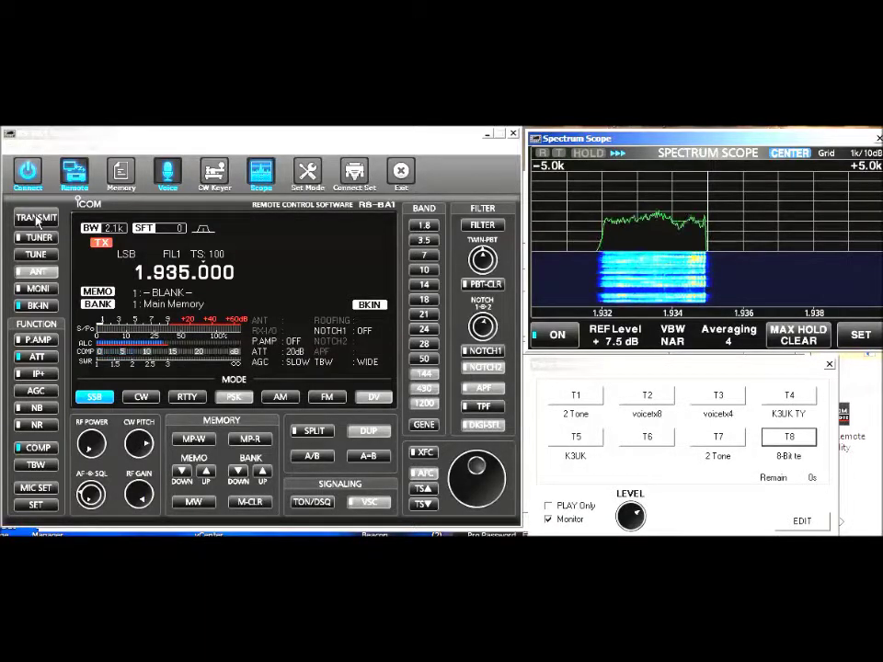
# Stop transmitting and open the properties of the default Microphone / Line In recording device in the Windows sound settings.
pyautogui.click(36, 219)
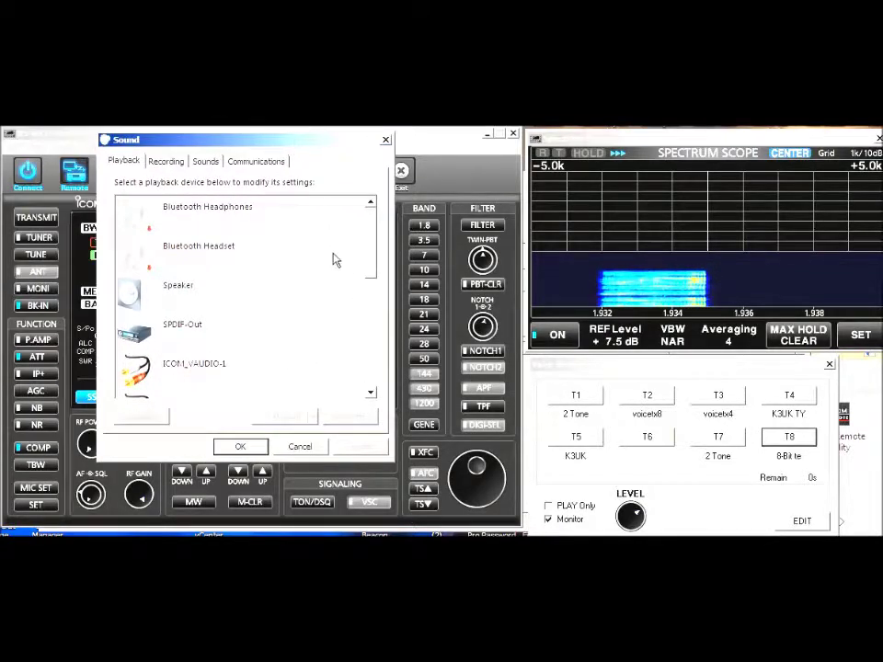
pyautogui.moveTo(372, 253); pyautogui.dragTo(391, 400)
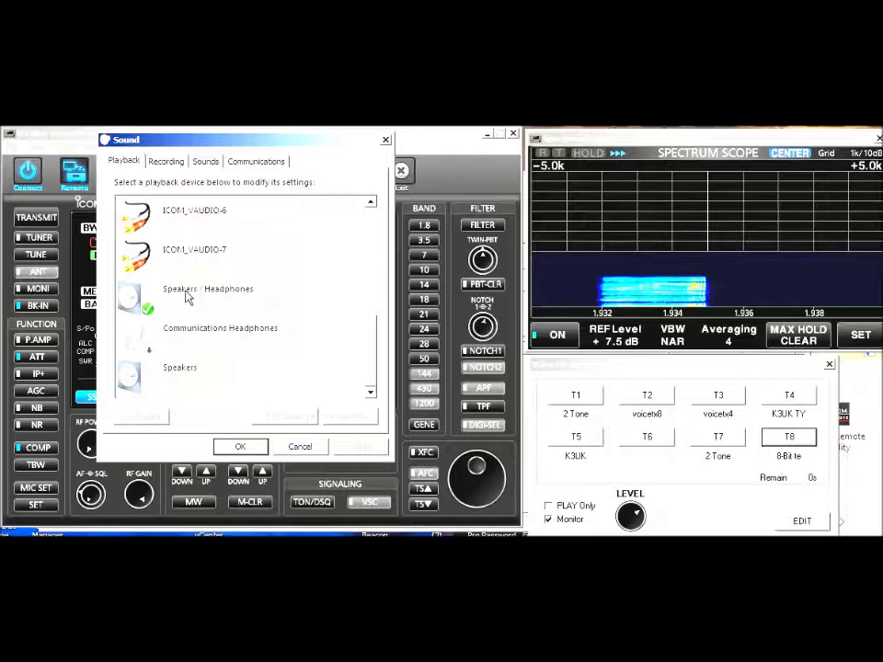
pyautogui.click(174, 163)
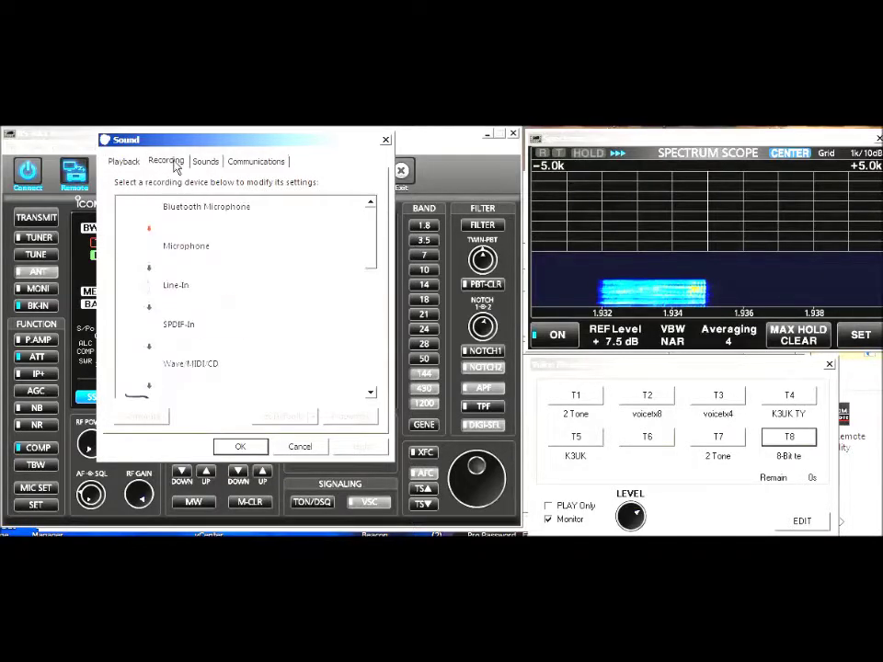
pyautogui.moveTo(373, 250); pyautogui.dragTo(398, 356)
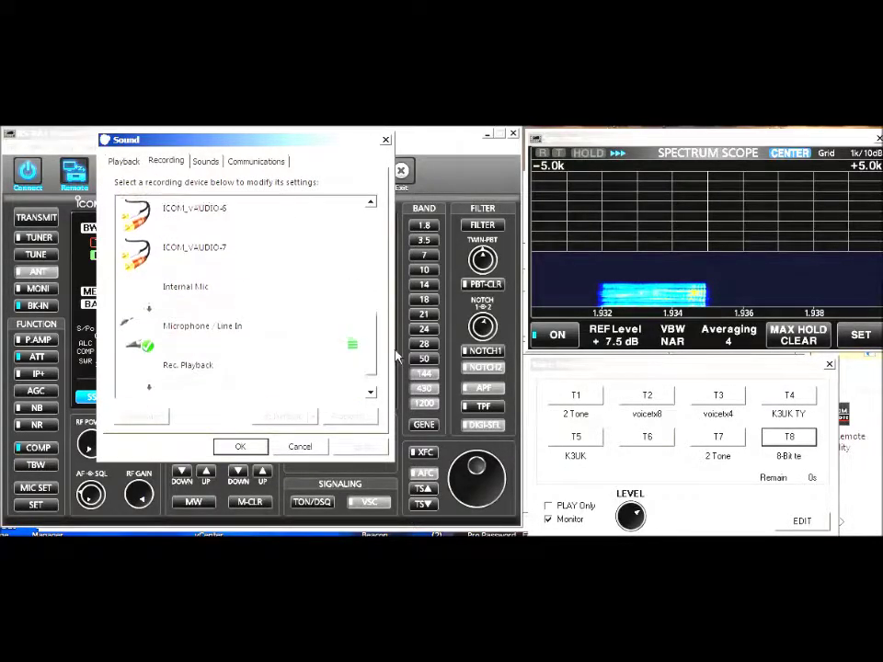
pyautogui.click(210, 338)
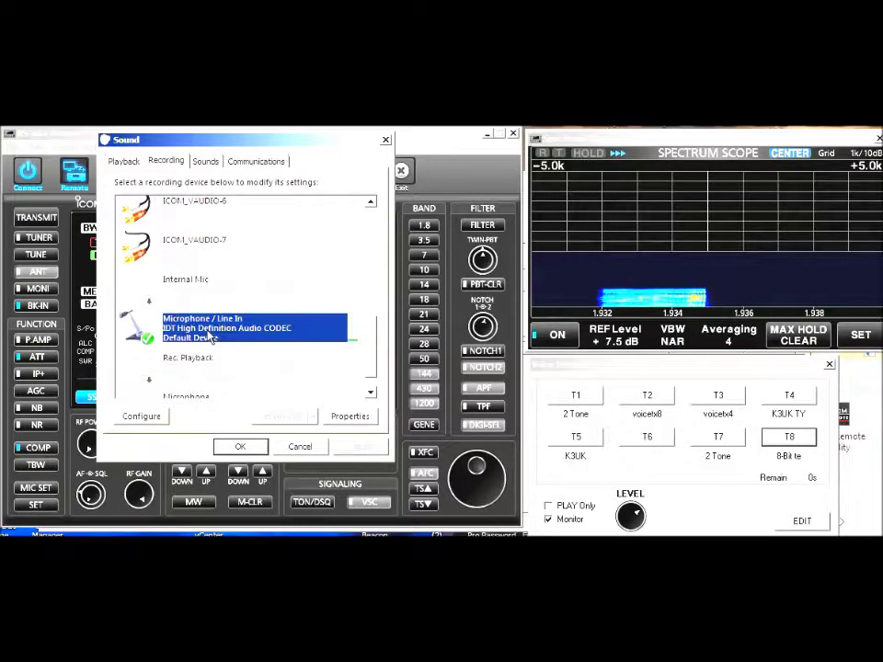
pyautogui.rightClick(235, 320)
pyautogui.click(257, 403)
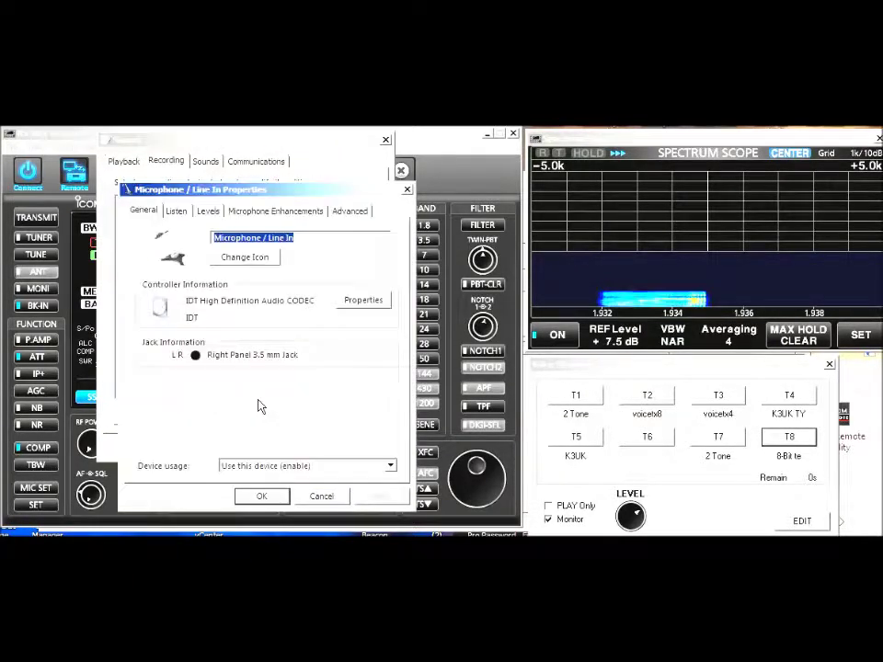
# Set the Microphone / Line In device's Microphone Boost to 10.0 dB and close the sound settings.
pyautogui.click(208, 211)
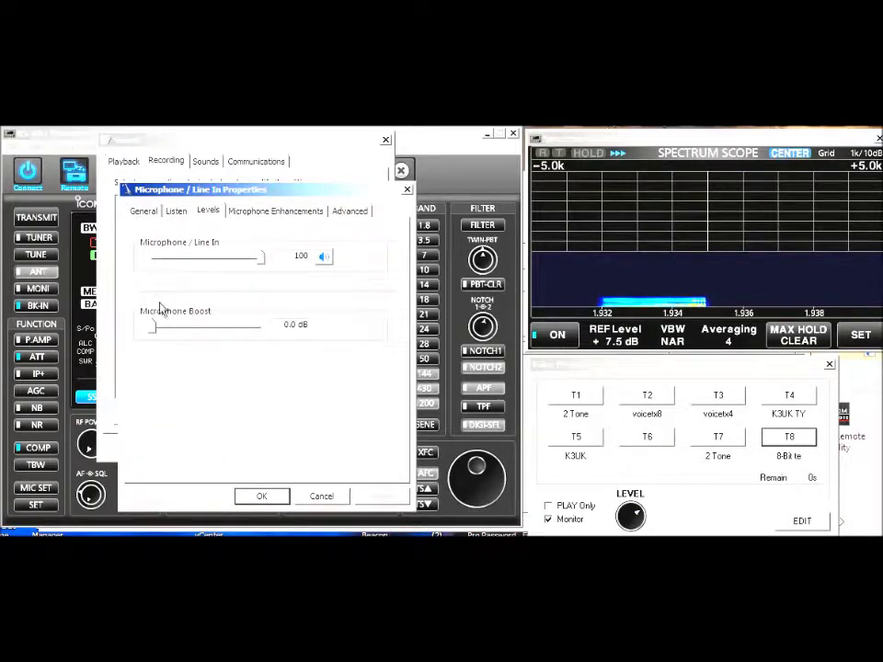
pyautogui.moveTo(154, 326); pyautogui.dragTo(203, 331)
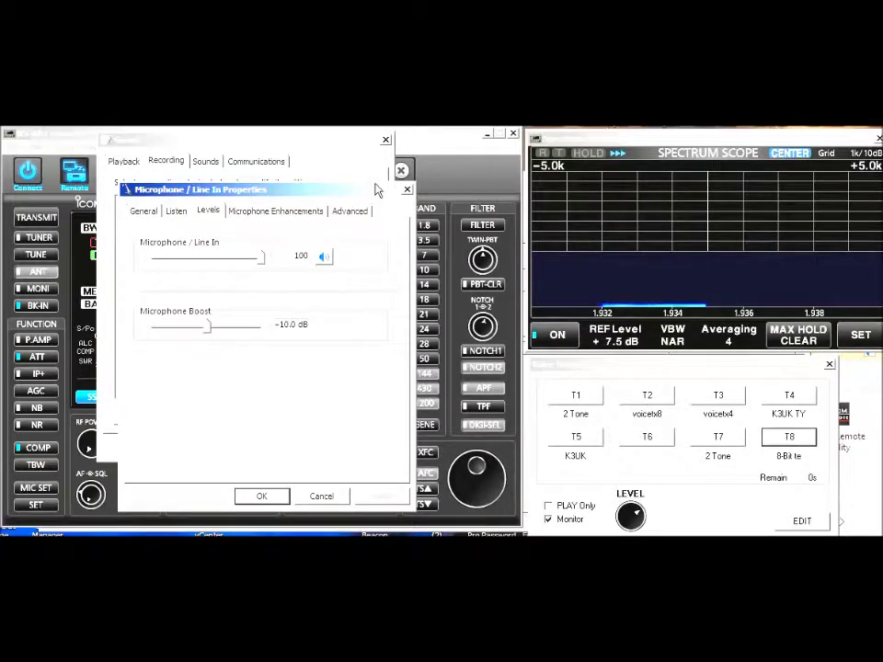
pyautogui.click(408, 191)
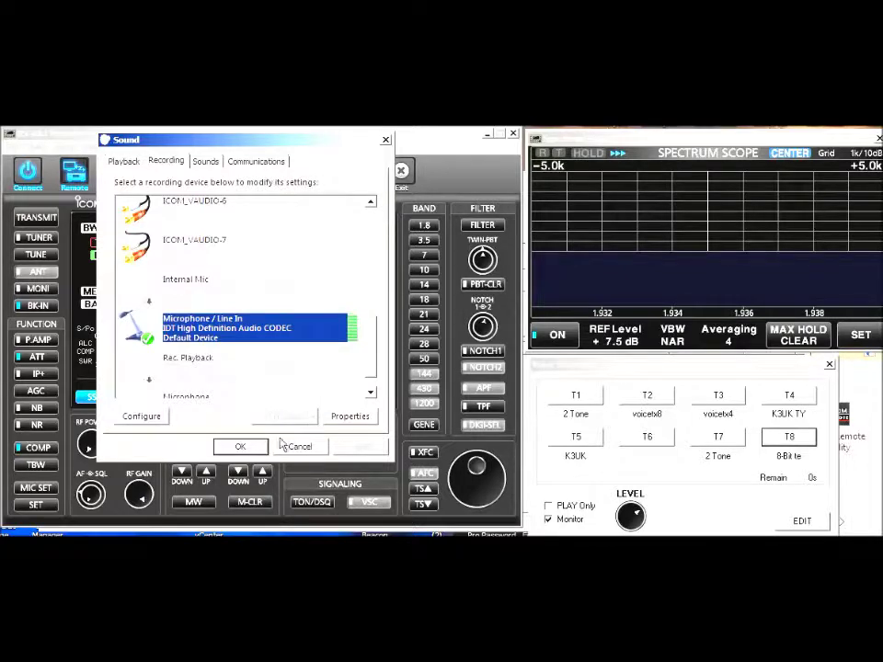
pyautogui.click(241, 447)
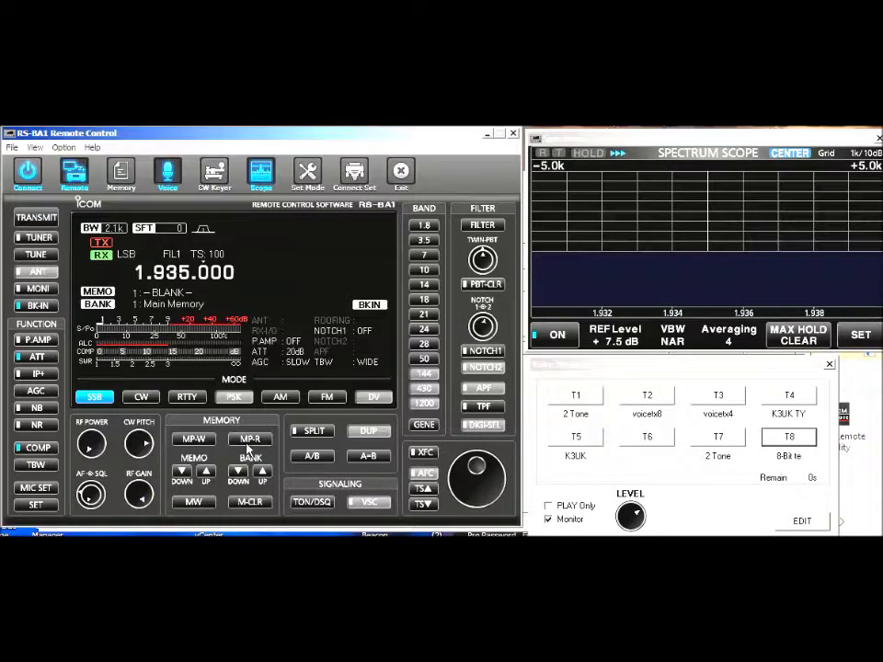
# Start transmitting and open the speech compressor's level control.
pyautogui.click(50, 225)
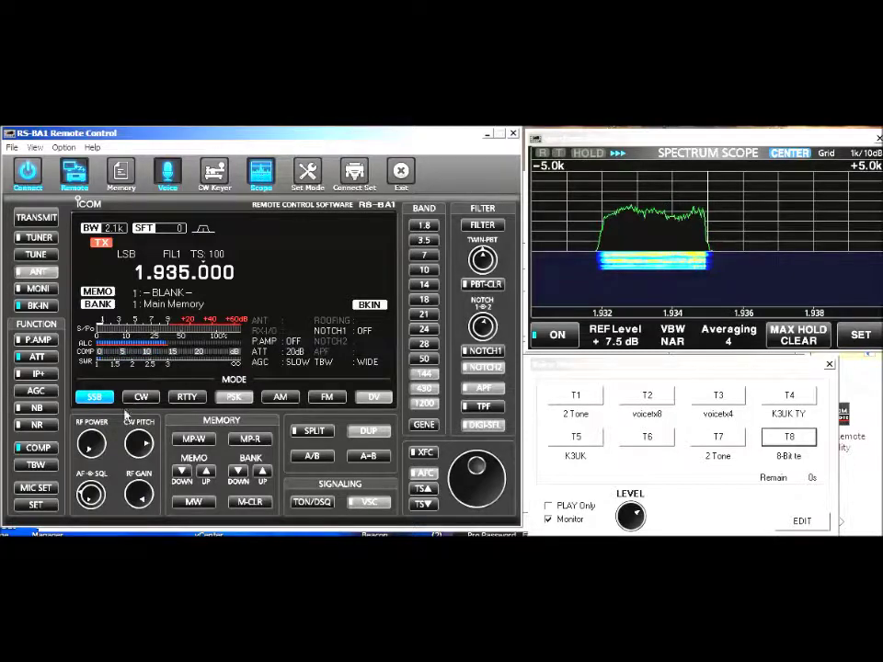
pyautogui.click(42, 447)
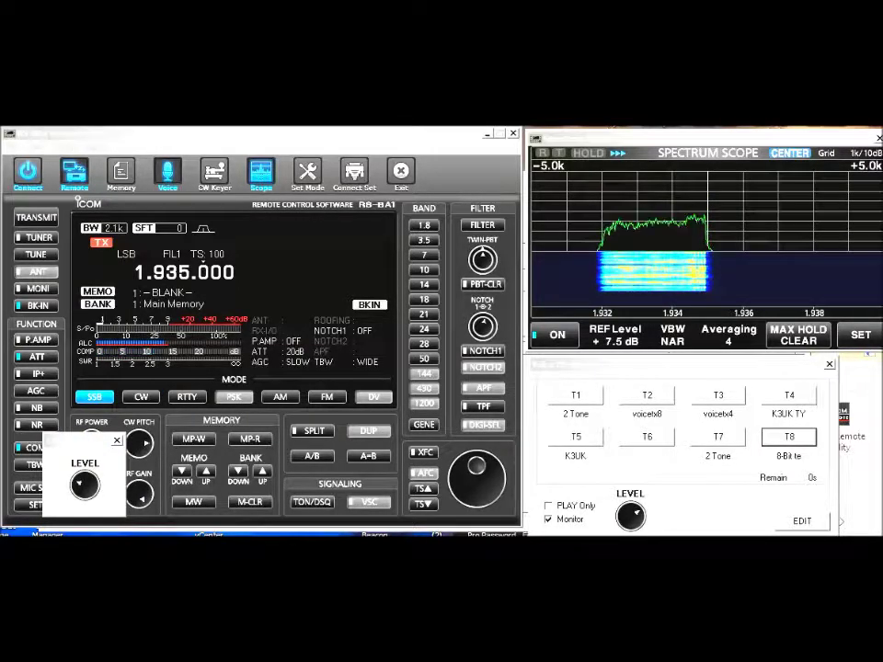
# Check the input level and boost of the default Microphone / Line In device in the Windows sound settings during transmission.
pyautogui.hotkey('alt', 'Tab')
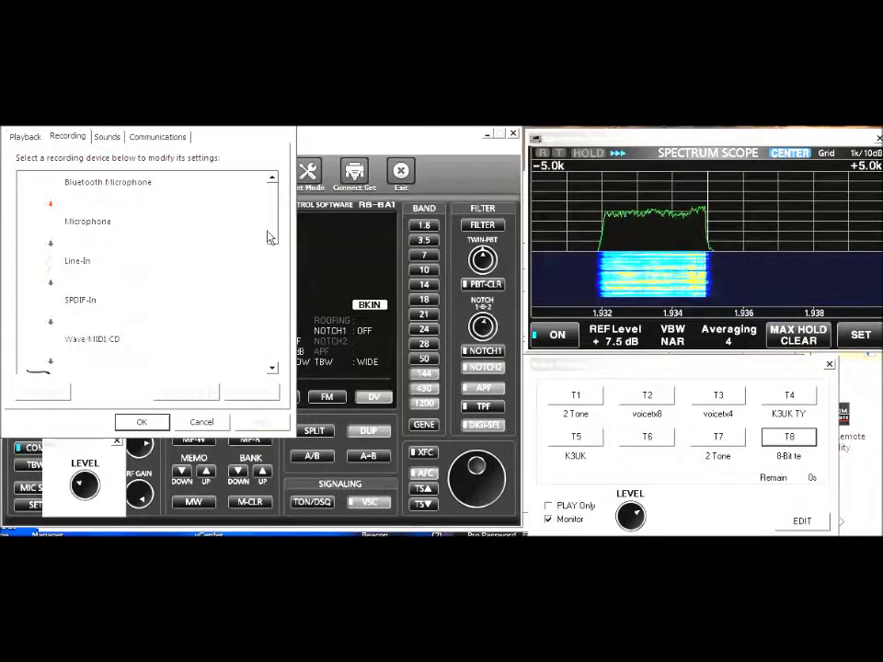
pyautogui.moveTo(267, 236); pyautogui.dragTo(273, 369)
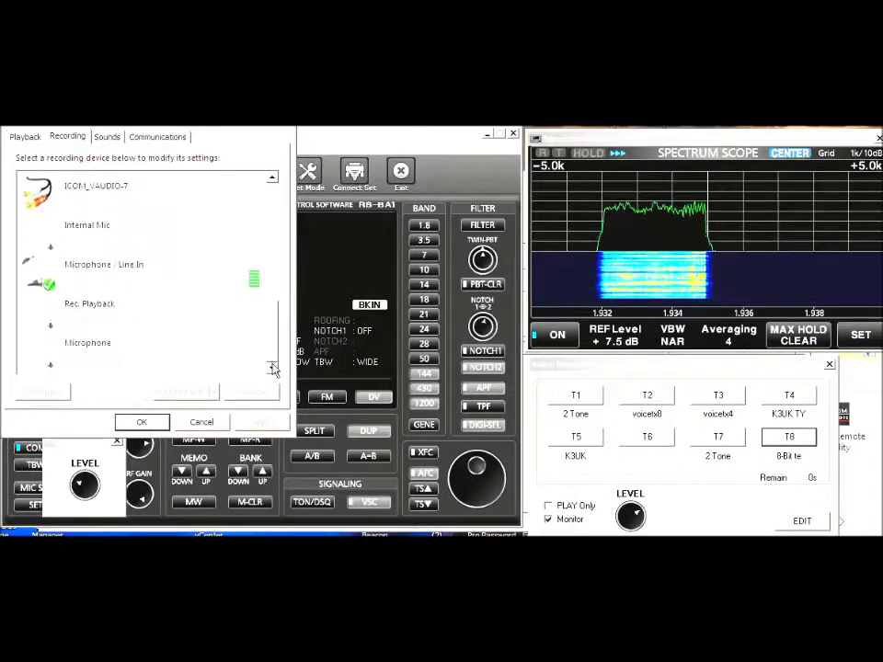
pyautogui.click(103, 267)
pyautogui.rightClick(103, 266)
pyautogui.click(134, 333)
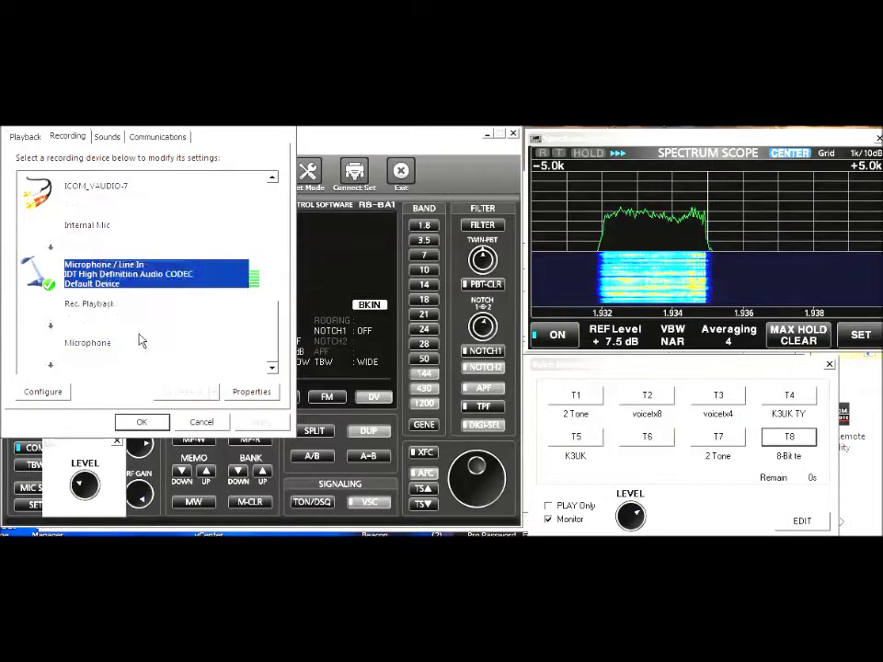
pyautogui.click(108, 187)
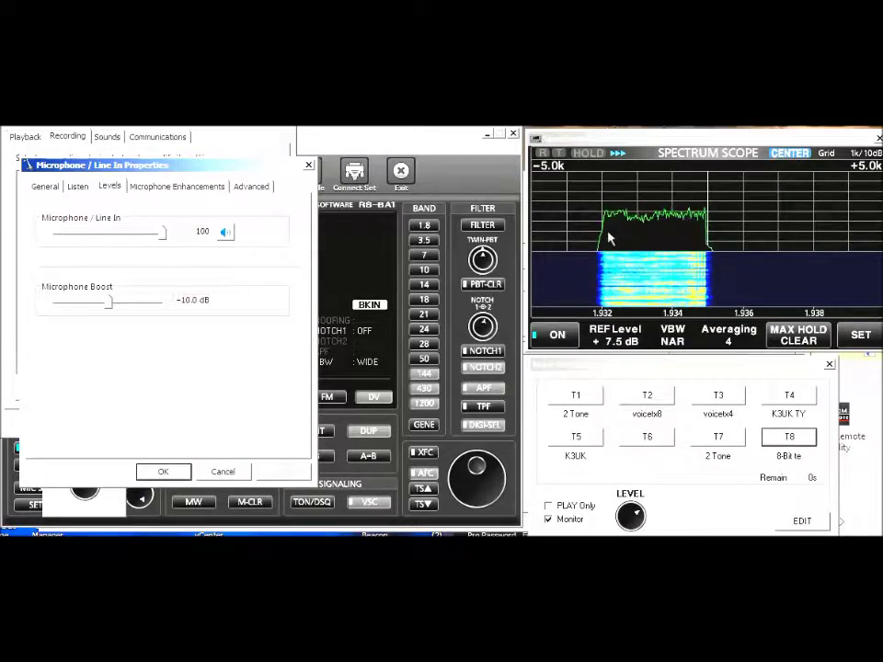
# Accept and close the microphone properties and sound settings, and stop transmitting.
pyautogui.click(163, 470)
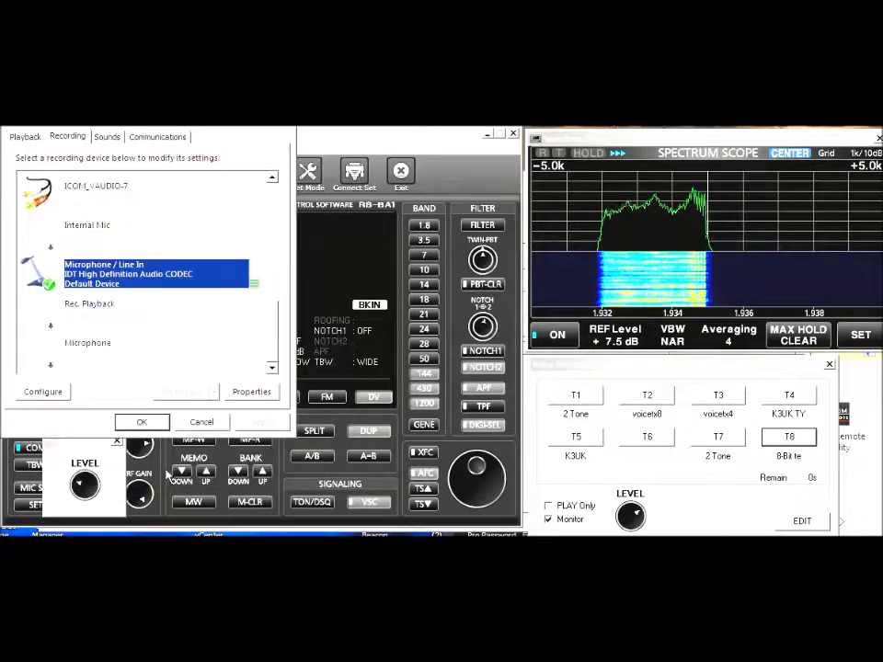
pyautogui.click(142, 422)
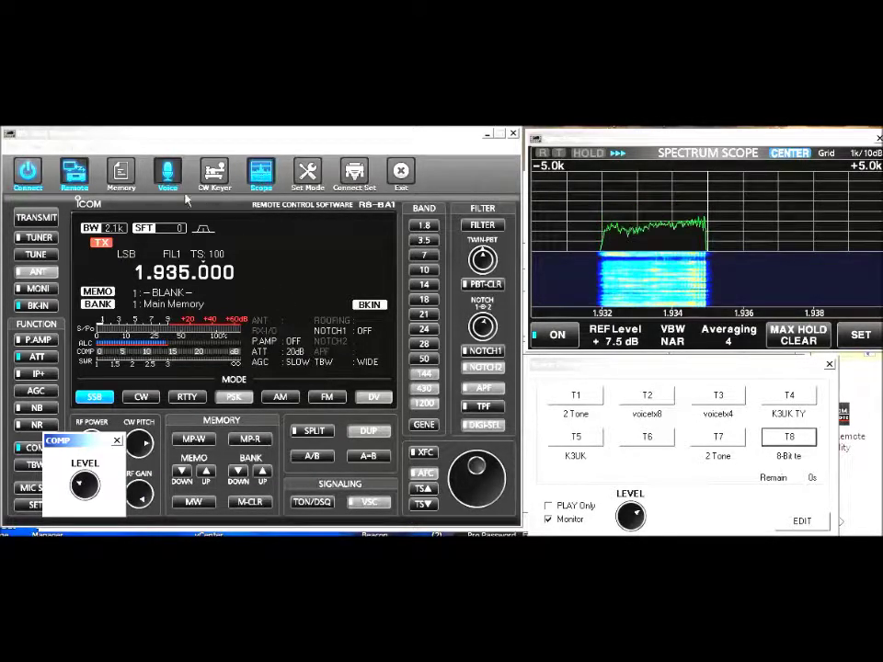
pyautogui.click(40, 221)
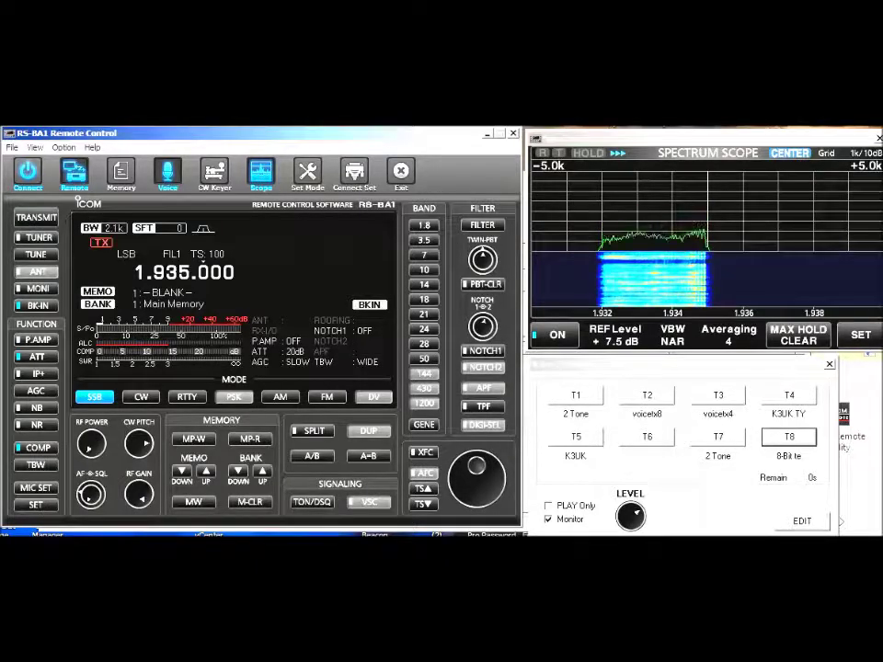